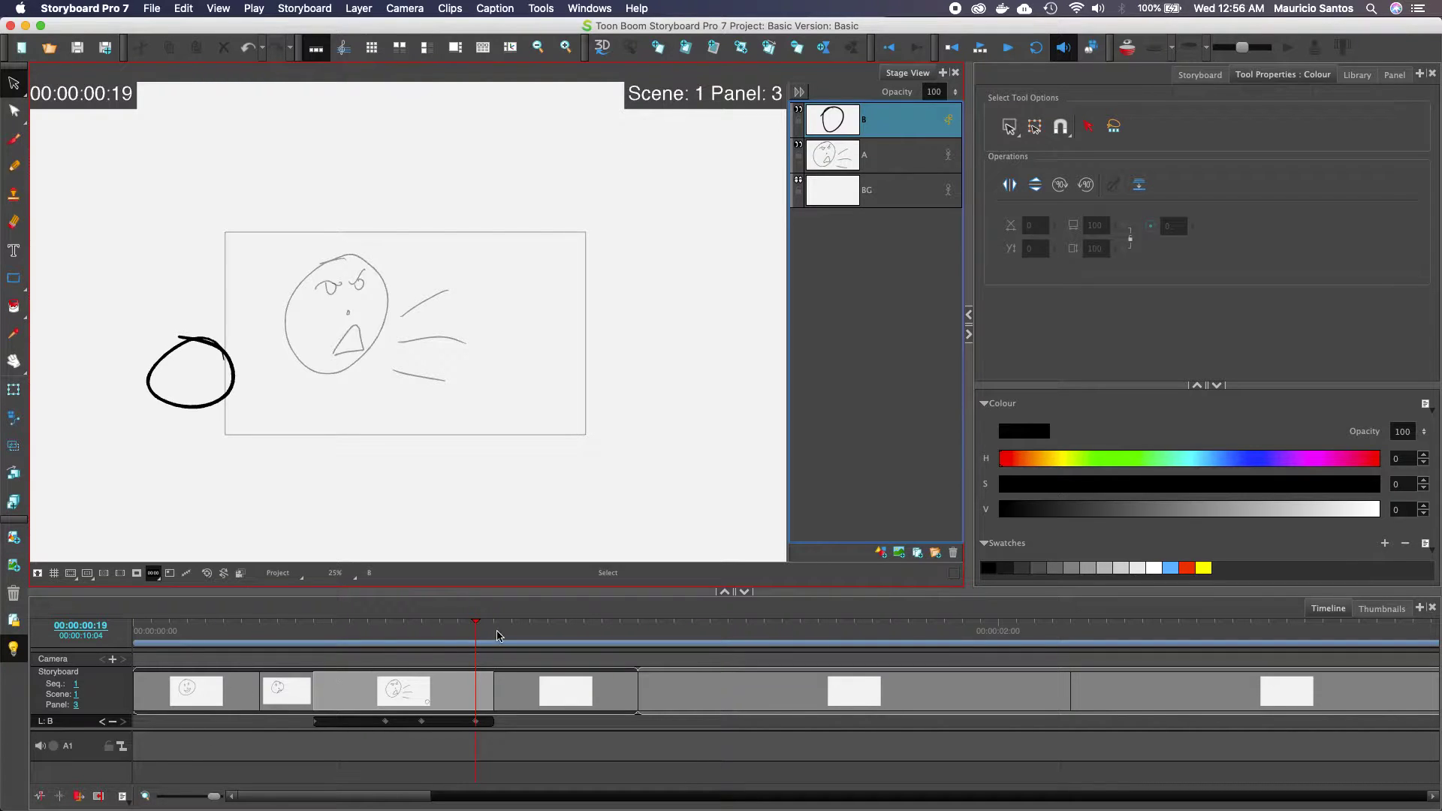
Step: Scrub the timeline back to Scene 1 Panel 1 so the smiley face shows on stage
mouse_move(481, 631)
left_mouse_down()
mouse_move(429, 631)
mouse_move(373, 606)
mouse_move(556, 605)
mouse_move(144, 628)
mouse_move(610, 625)
mouse_move(240, 627)
mouse_move(591, 638)
mouse_move(266, 650)
mouse_move(570, 653)
mouse_move(347, 672)
mouse_move(466, 676)
mouse_move(373, 688)
mouse_move(499, 676)
mouse_move(187, 687)
left_mouse_up()
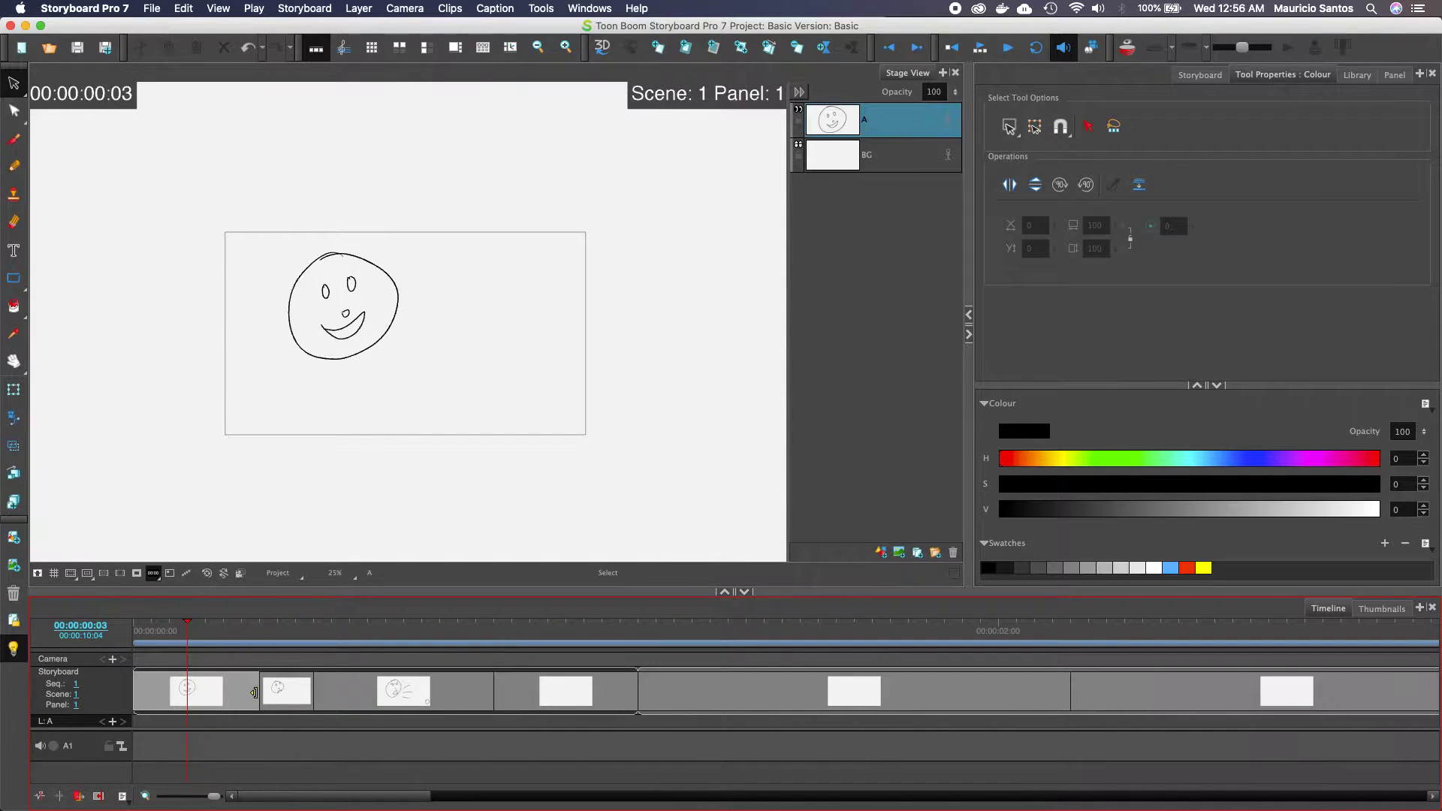
Step: Add a new vector layer B to panel 1 and move it below the BG layer
left_click(241, 695)
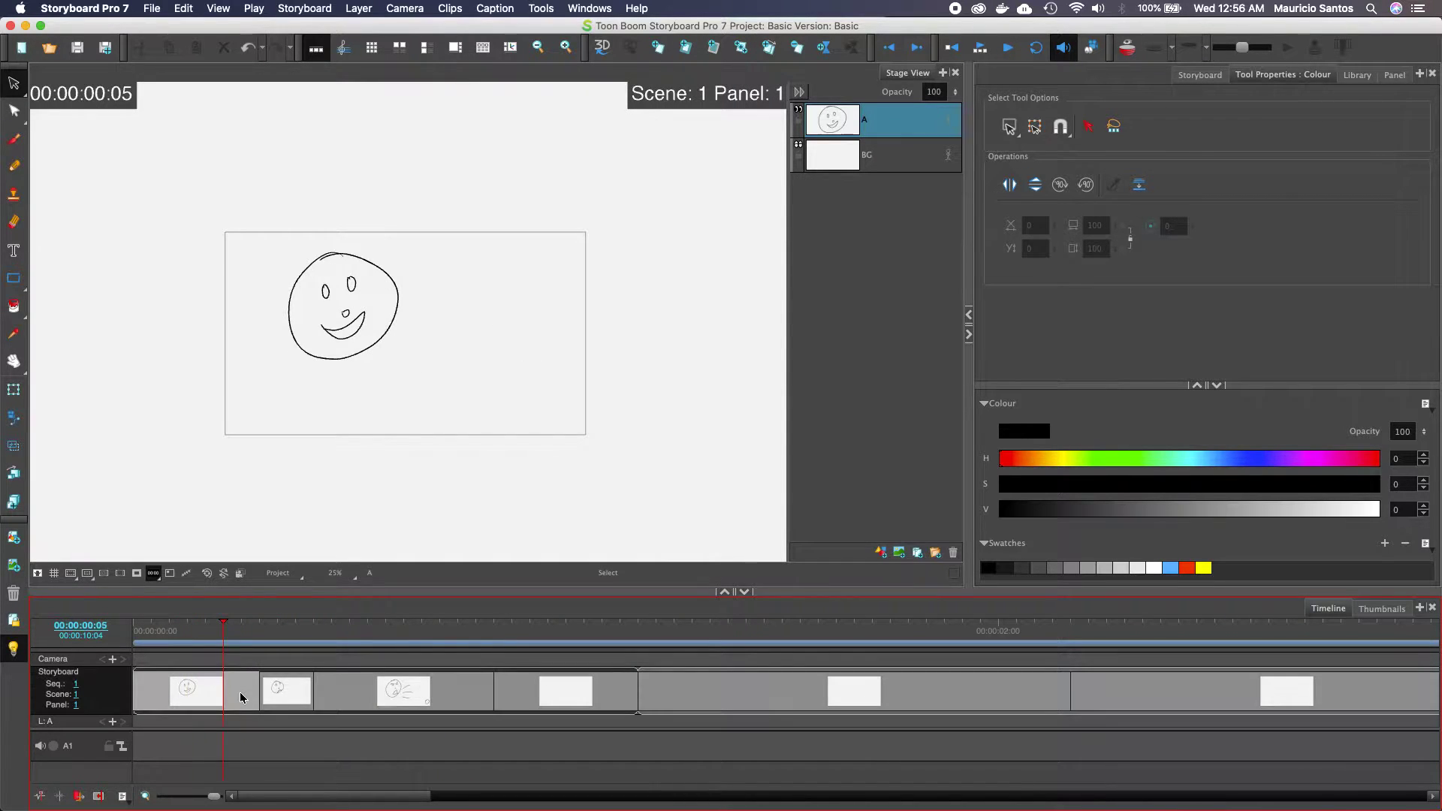
left_click(886, 554)
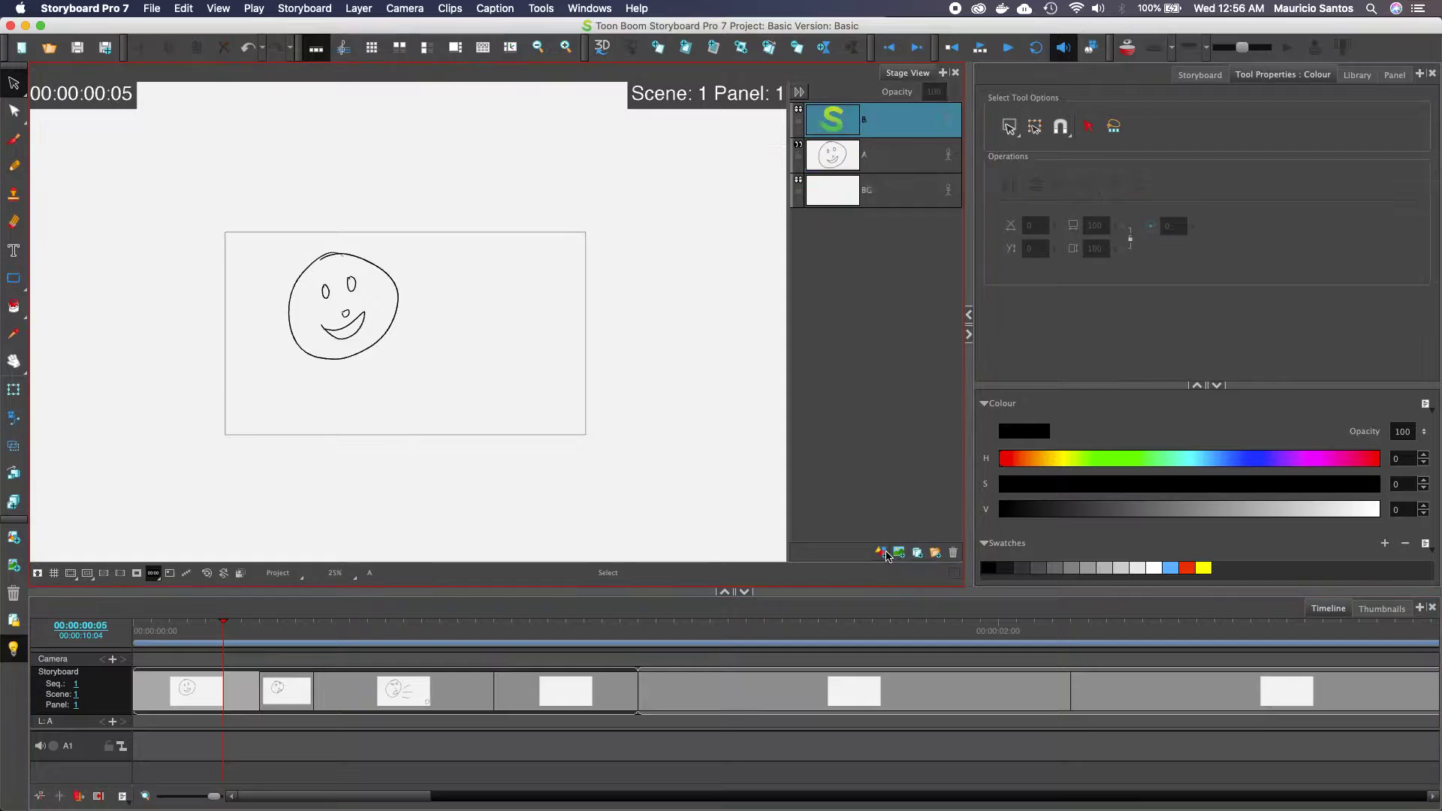
left_click(884, 123)
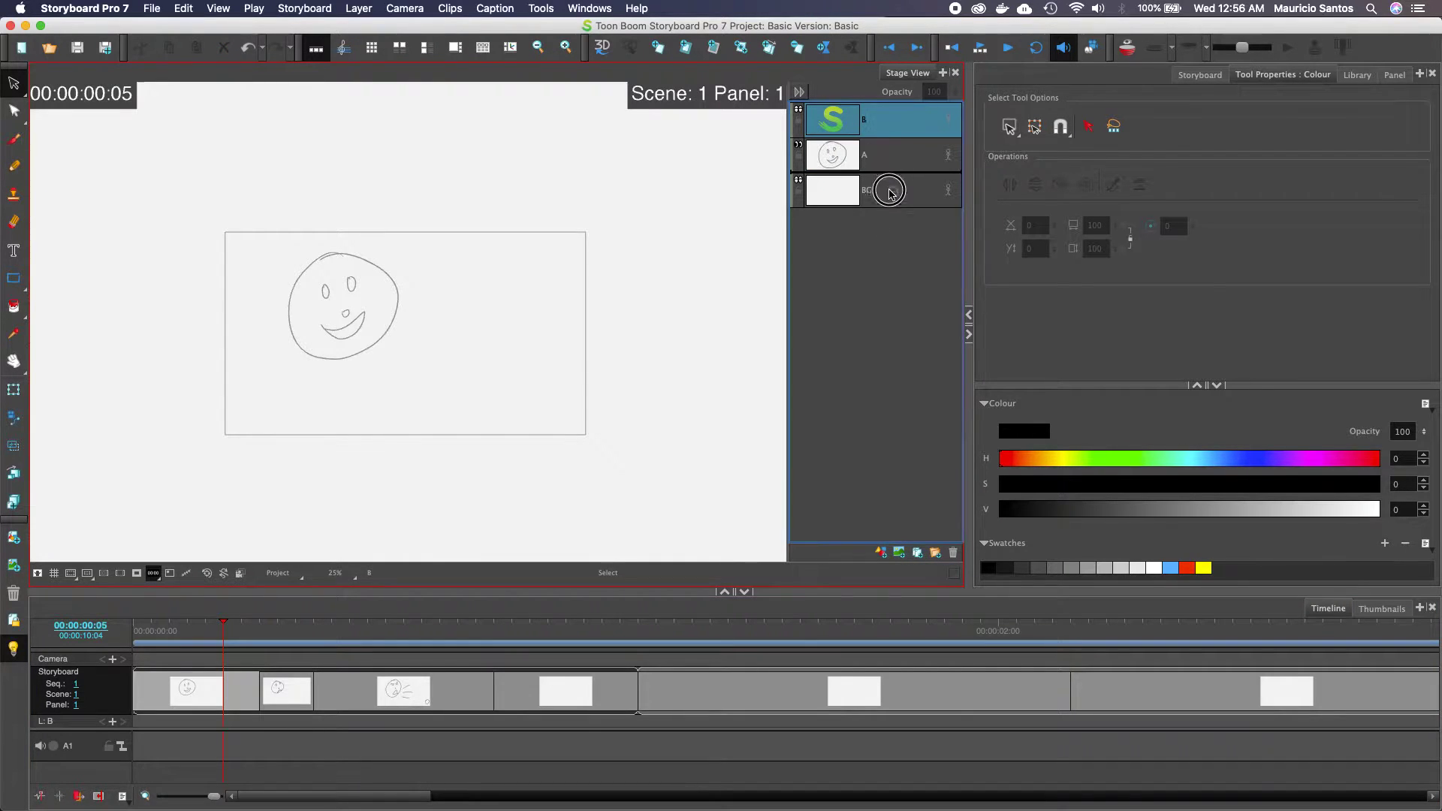
left_click_drag(883, 124, 906, 203)
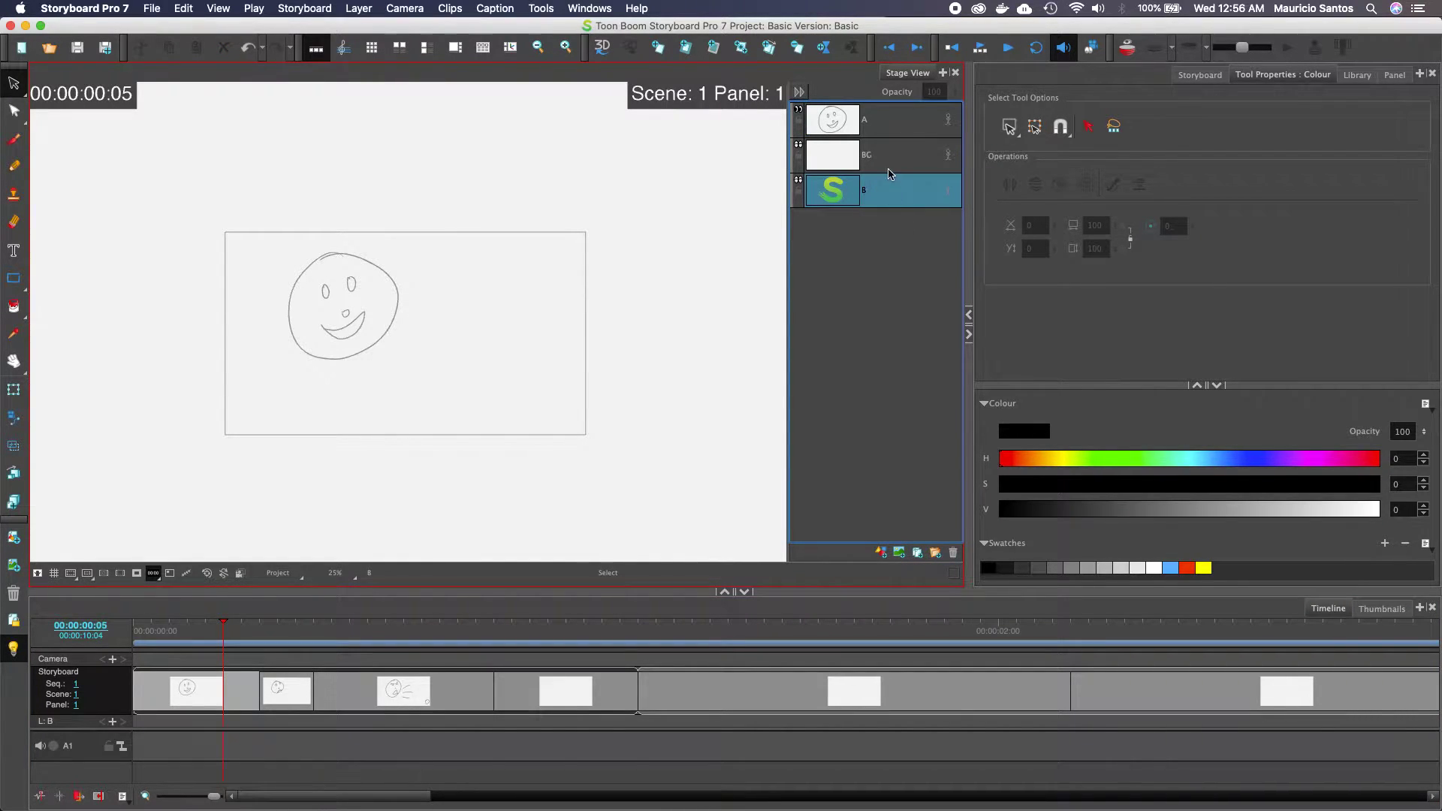
left_click(867, 158)
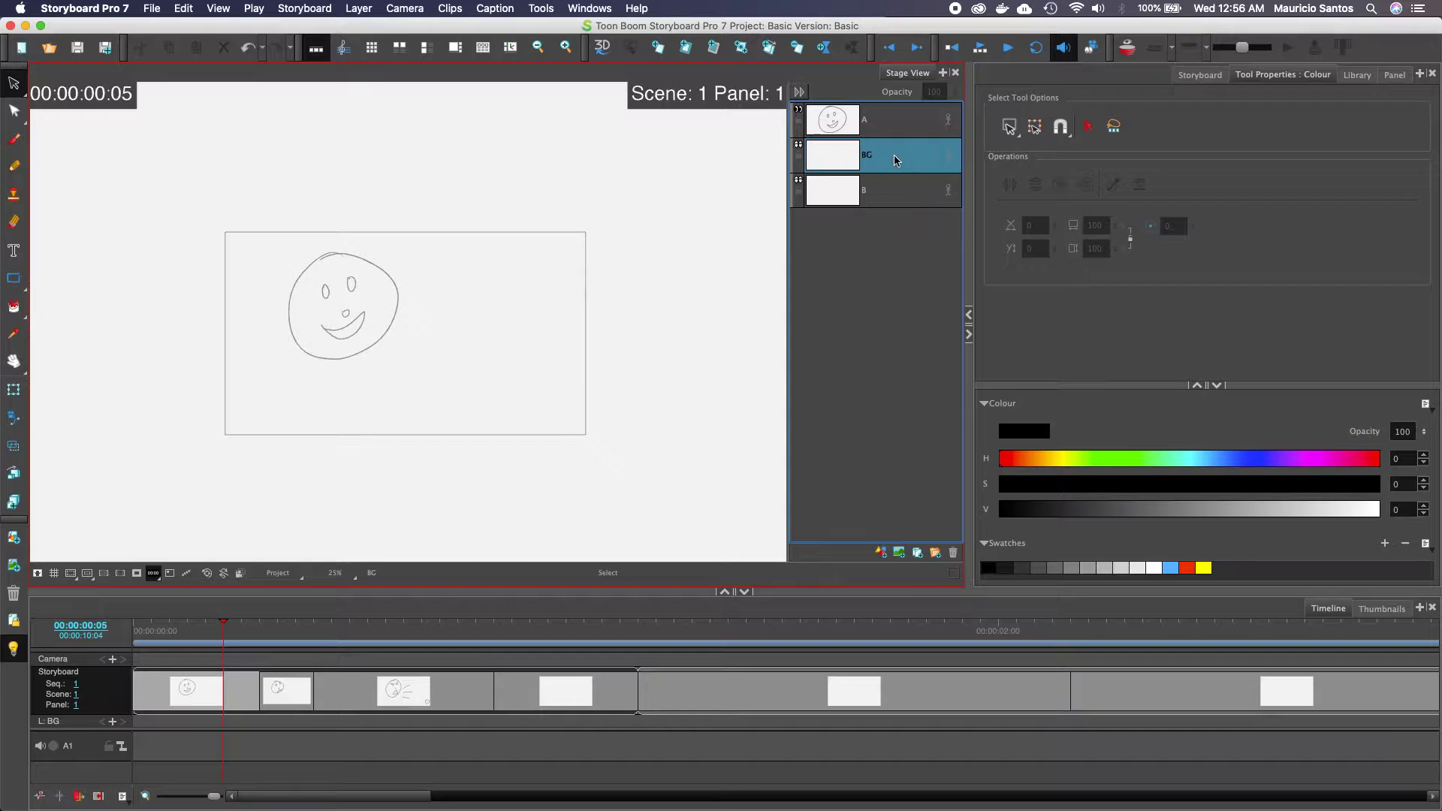
left_click(892, 197)
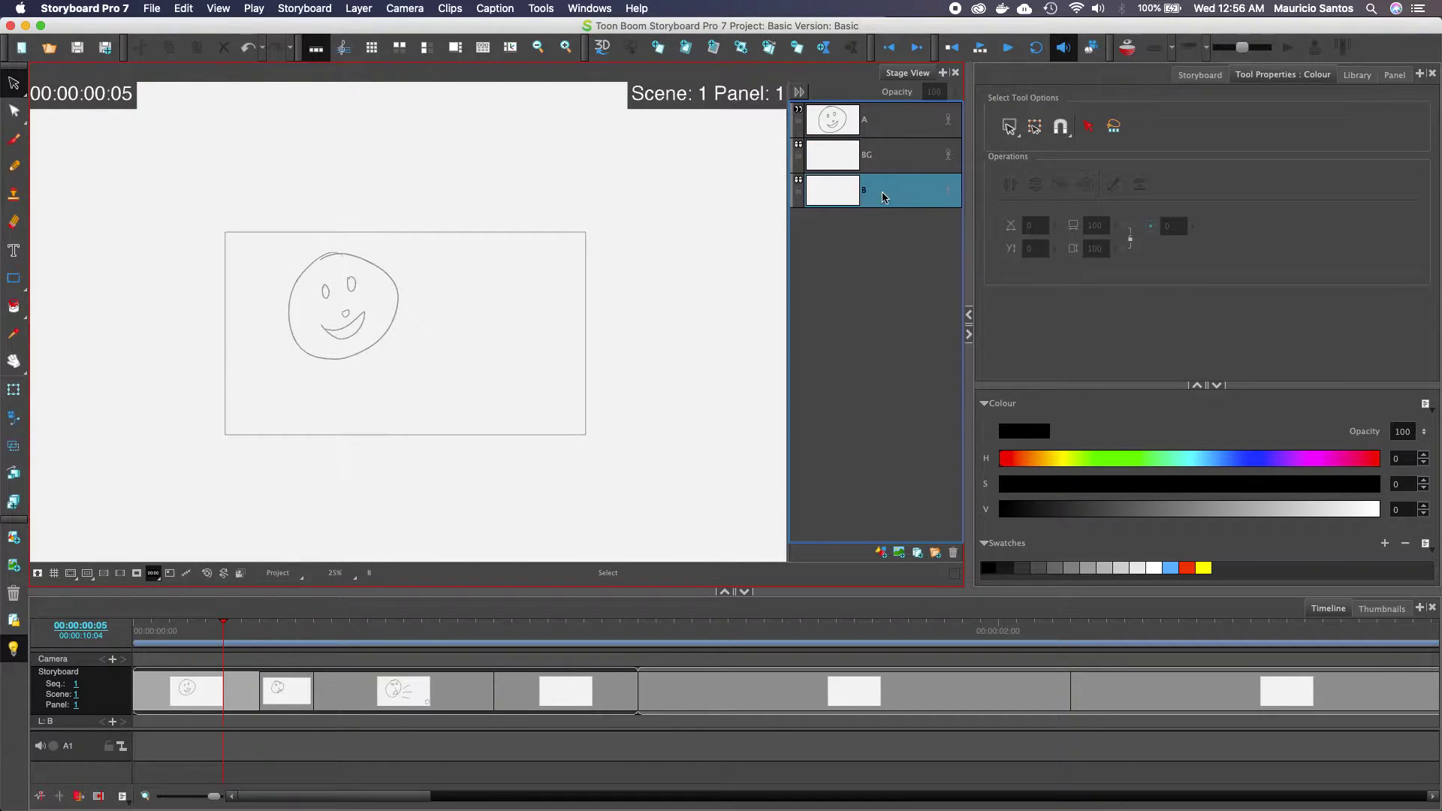
Step: Rename layer B to 'Park' and switch to the Brush tool with Alt+B
double_click(871, 194)
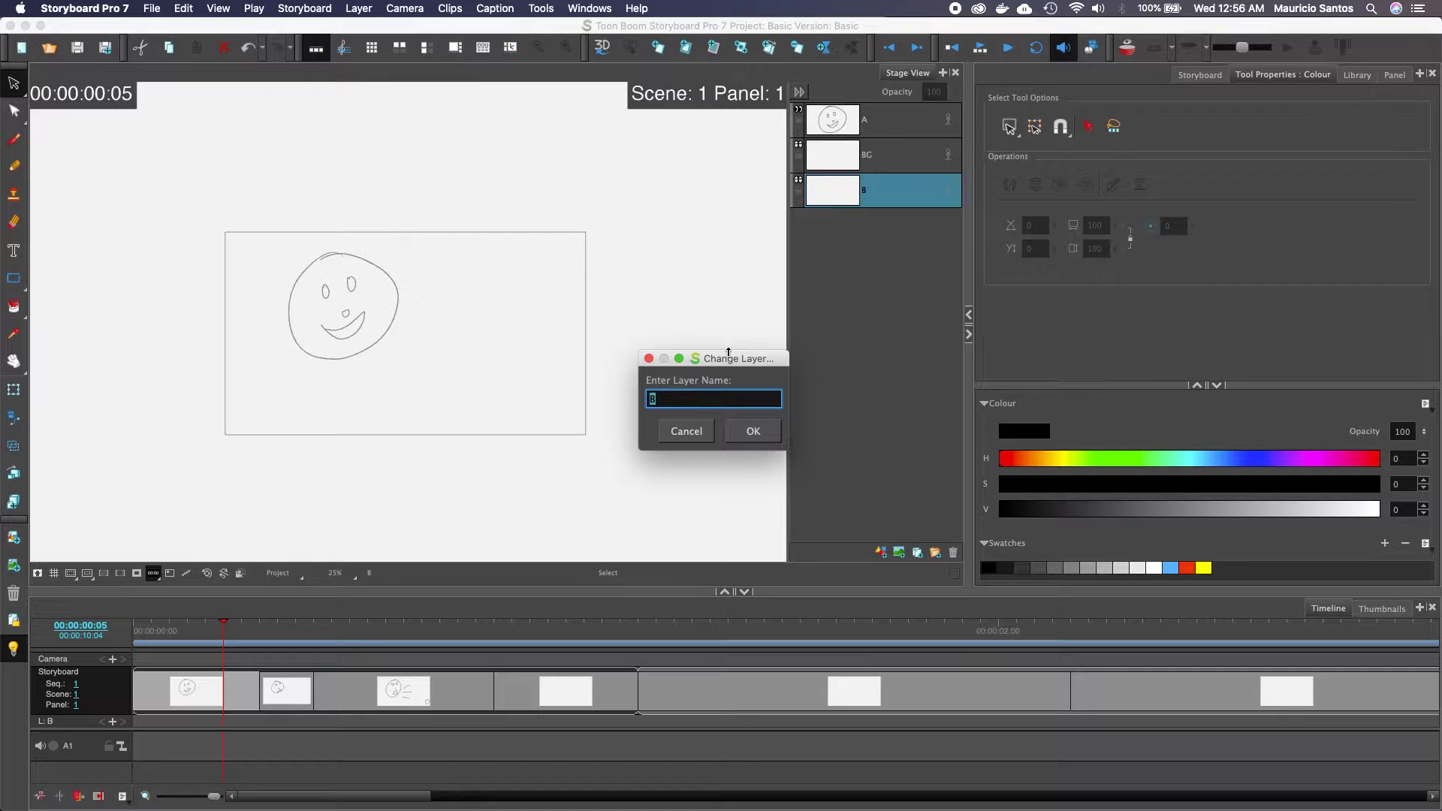
type("Park")
key("Return")
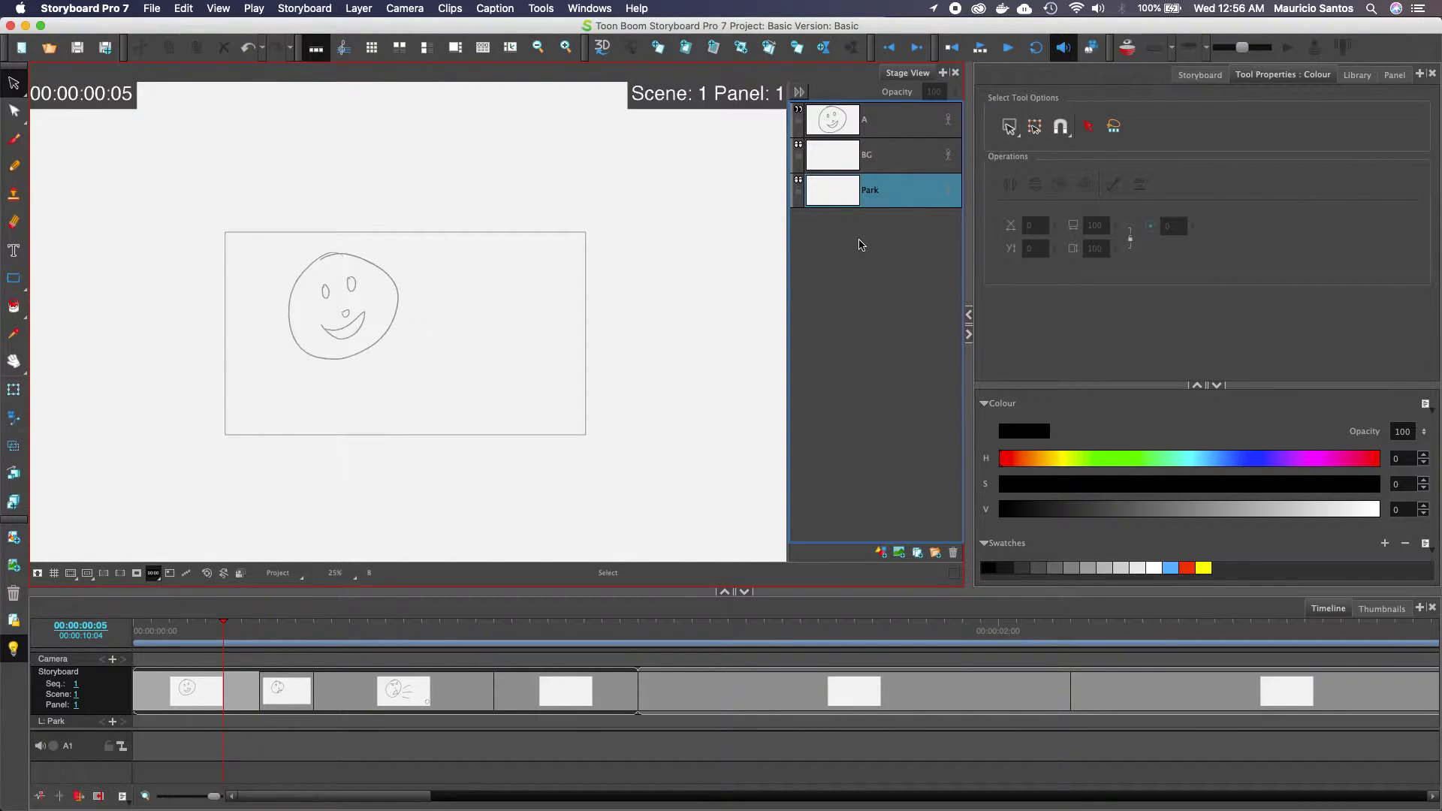
key("alt+b")
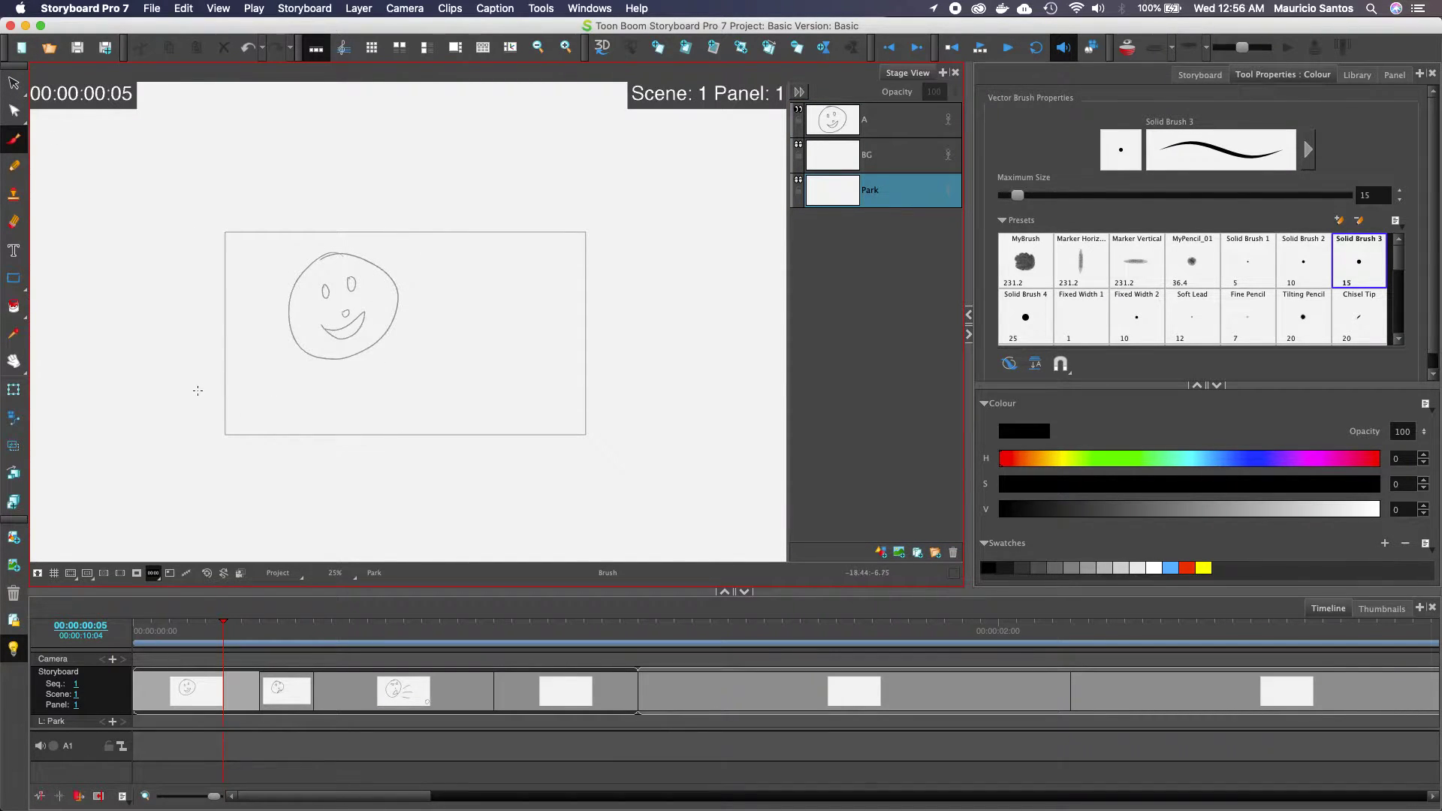
Step: Draw rolling hills, a rayed sun and two clouds on Park, then preview panels 3–4
mouse_move(197, 390)
left_mouse_down()
mouse_move(287, 345)
mouse_move(473, 413)
mouse_move(637, 379)
left_mouse_up()
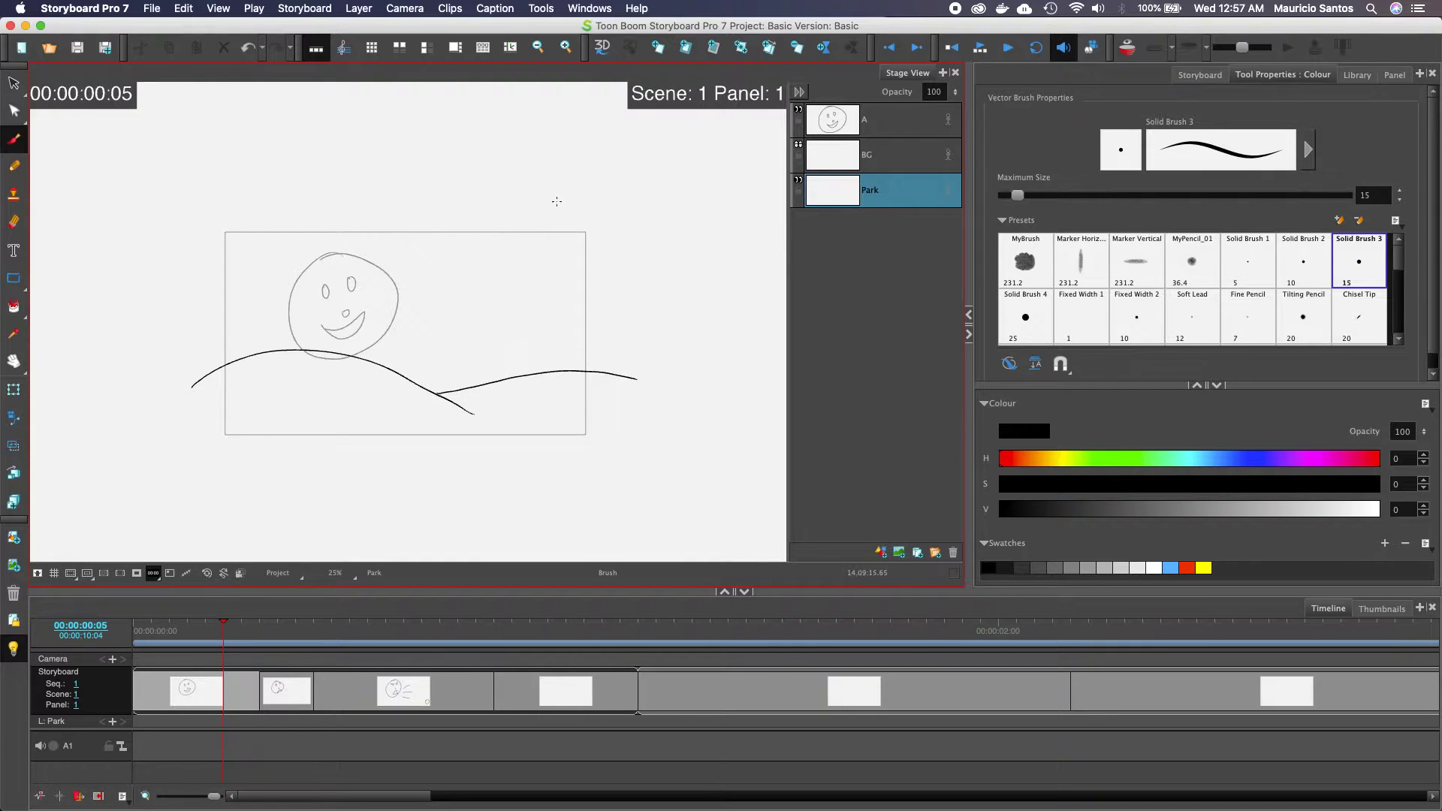
mouse_move(556, 202)
left_mouse_down()
mouse_move(599, 200)
mouse_move(538, 215)
left_mouse_up()
left_click_drag(515, 157, 539, 194)
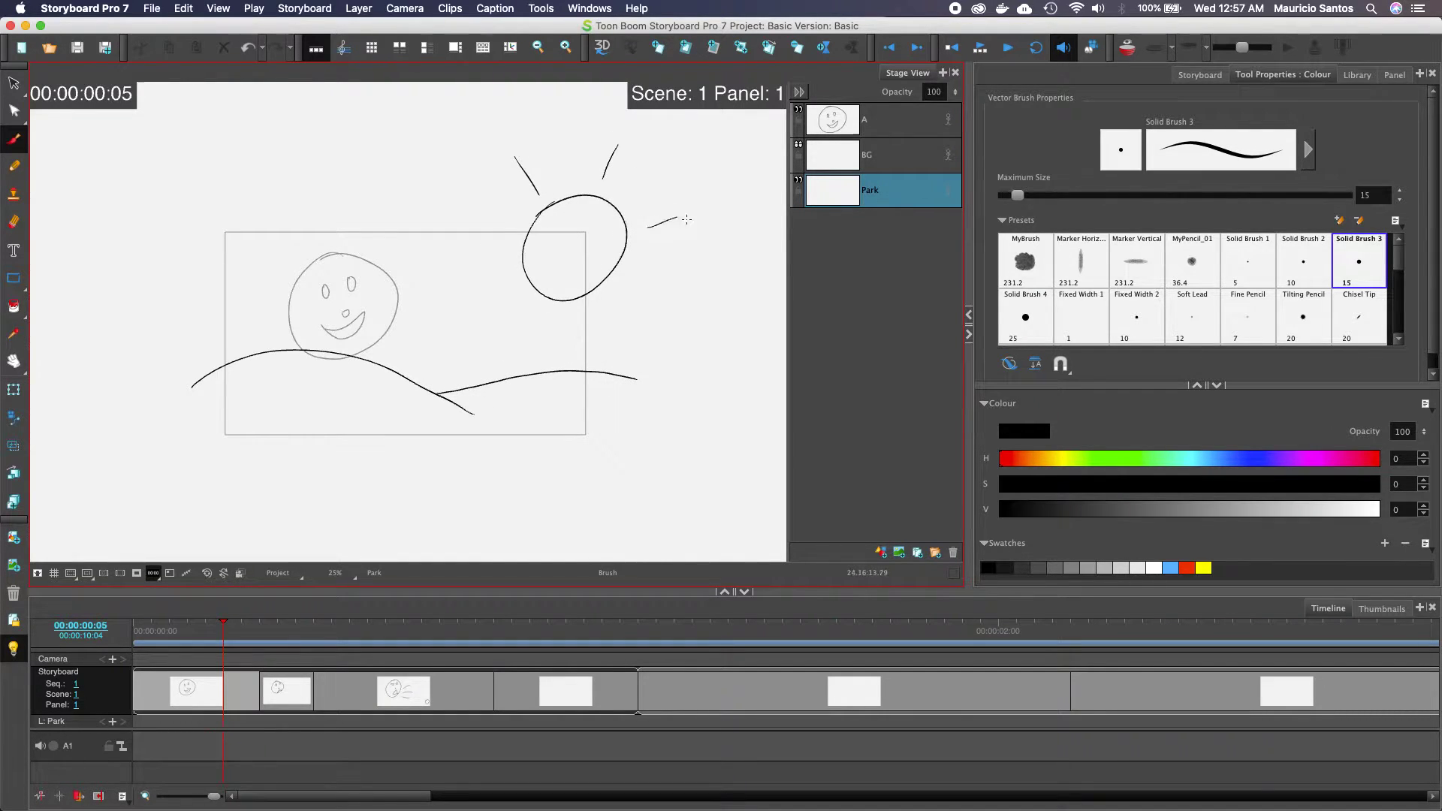
left_click_drag(628, 295, 643, 316)
left_click_drag(256, 253, 269, 247)
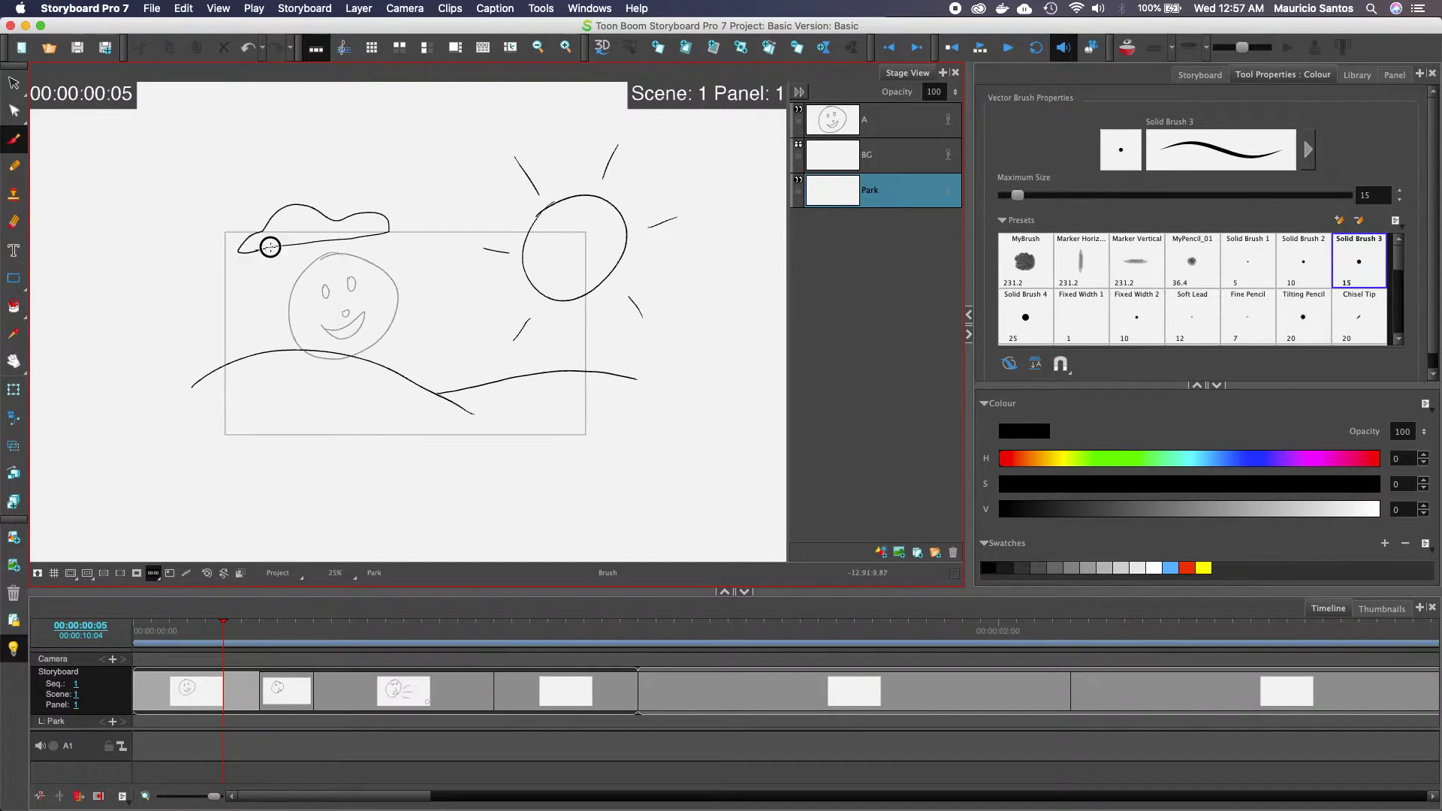
left_click_drag(469, 279, 450, 271)
left_click_drag(242, 626, 310, 631)
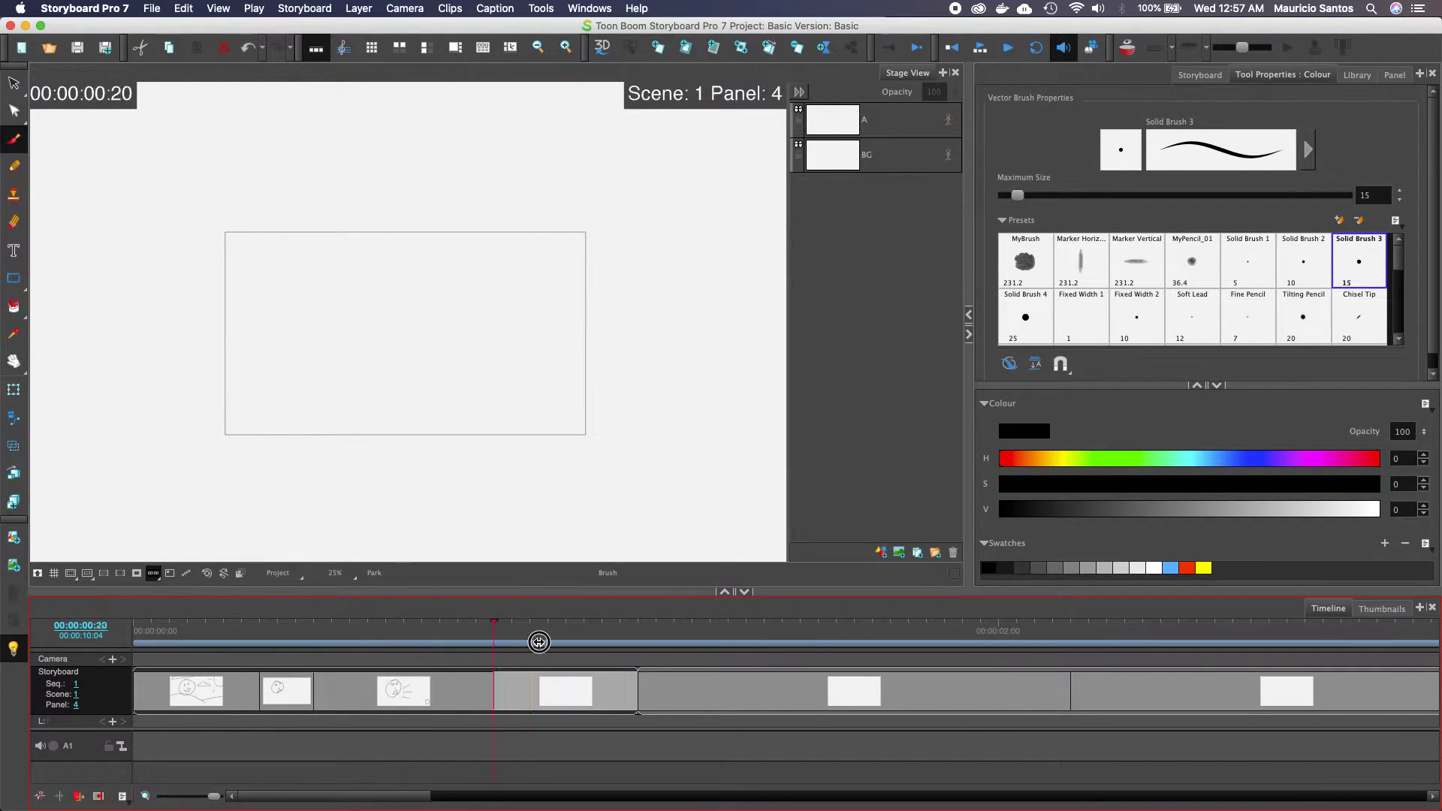
mouse_move(311, 632)
left_mouse_down()
mouse_move(318, 643)
mouse_move(206, 645)
left_mouse_up()
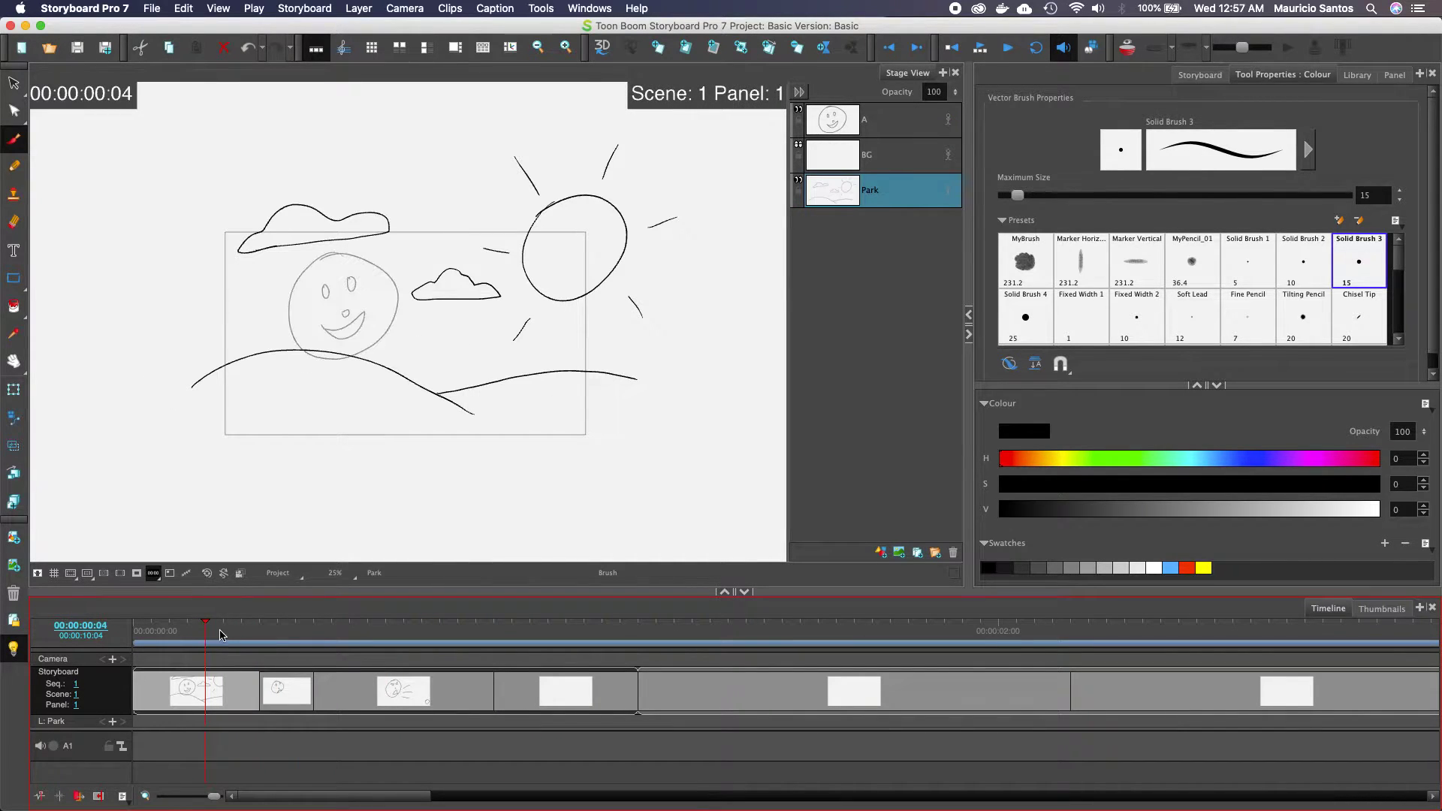
Step: Copy the Park layer, scrub to panel 2 and back, and reselect Park
right_click(901, 188)
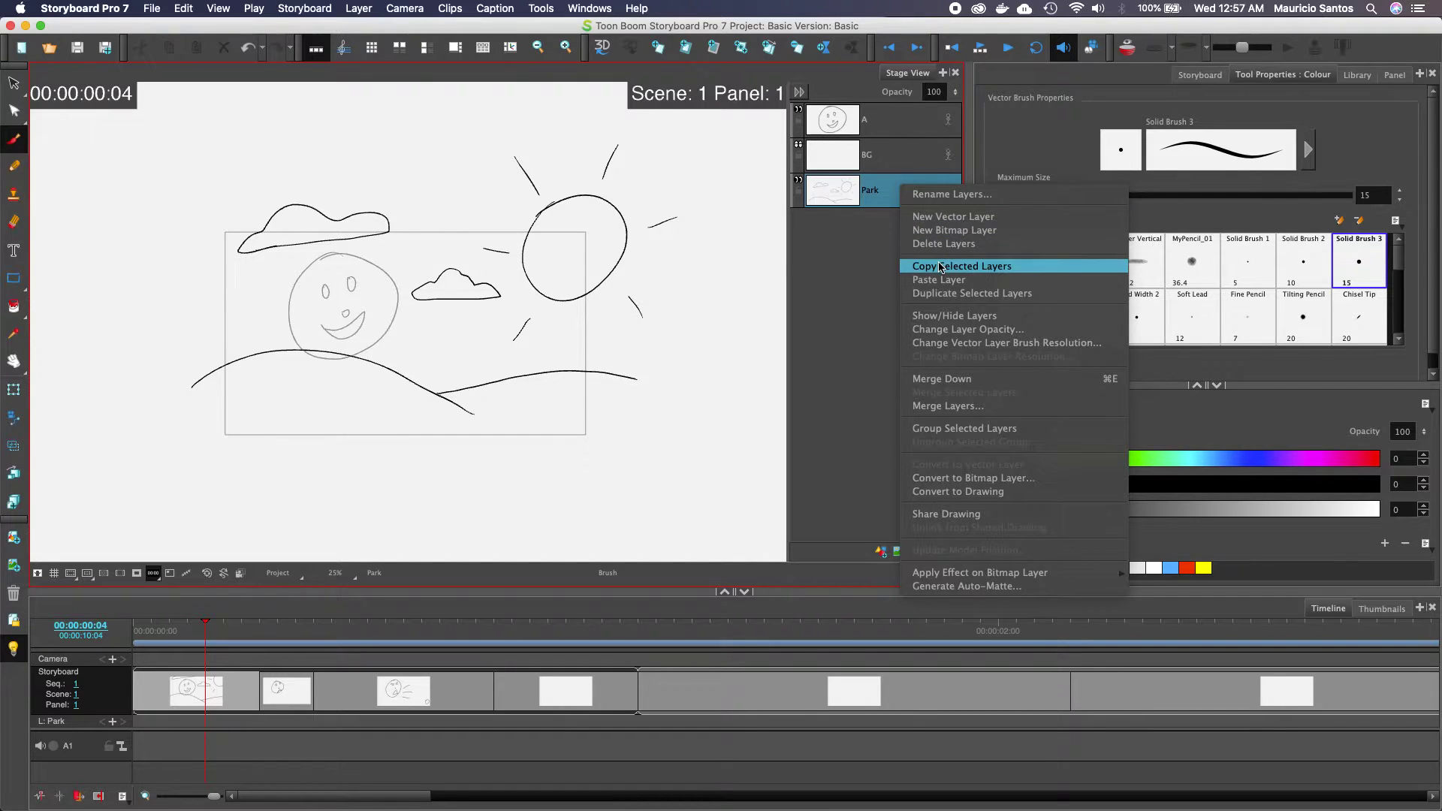
left_click(940, 266)
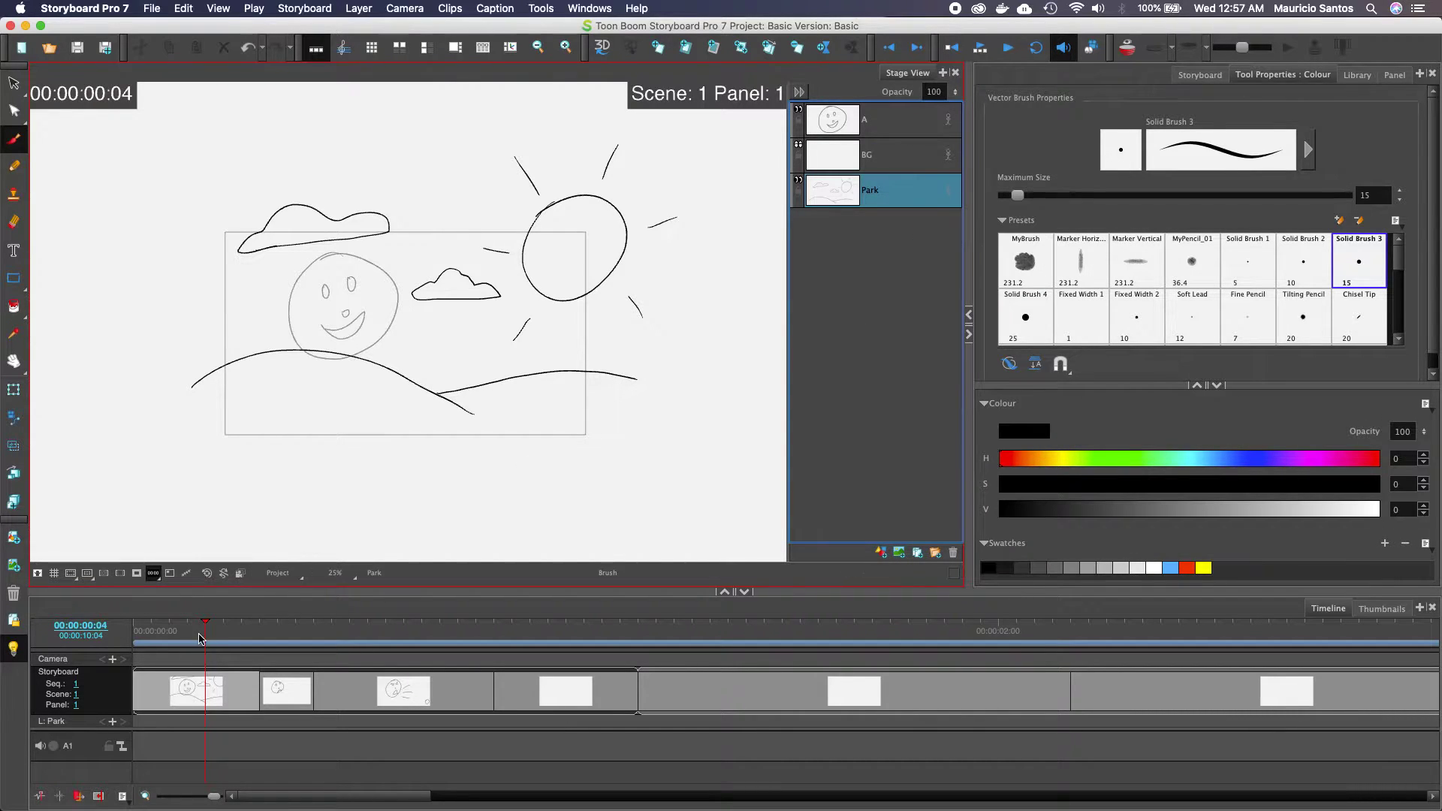
left_click_drag(205, 629, 534, 640)
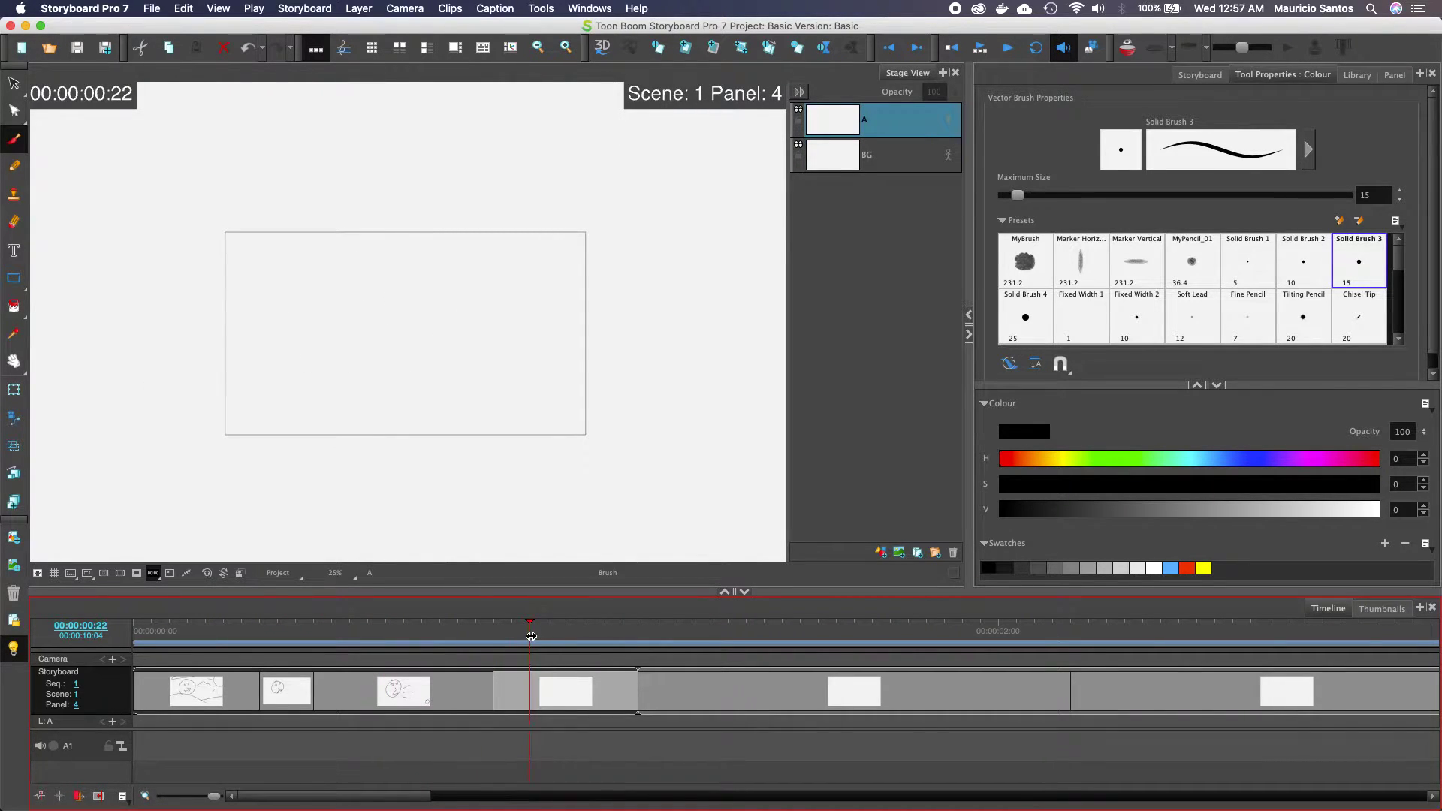
left_click_drag(529, 633, 217, 633)
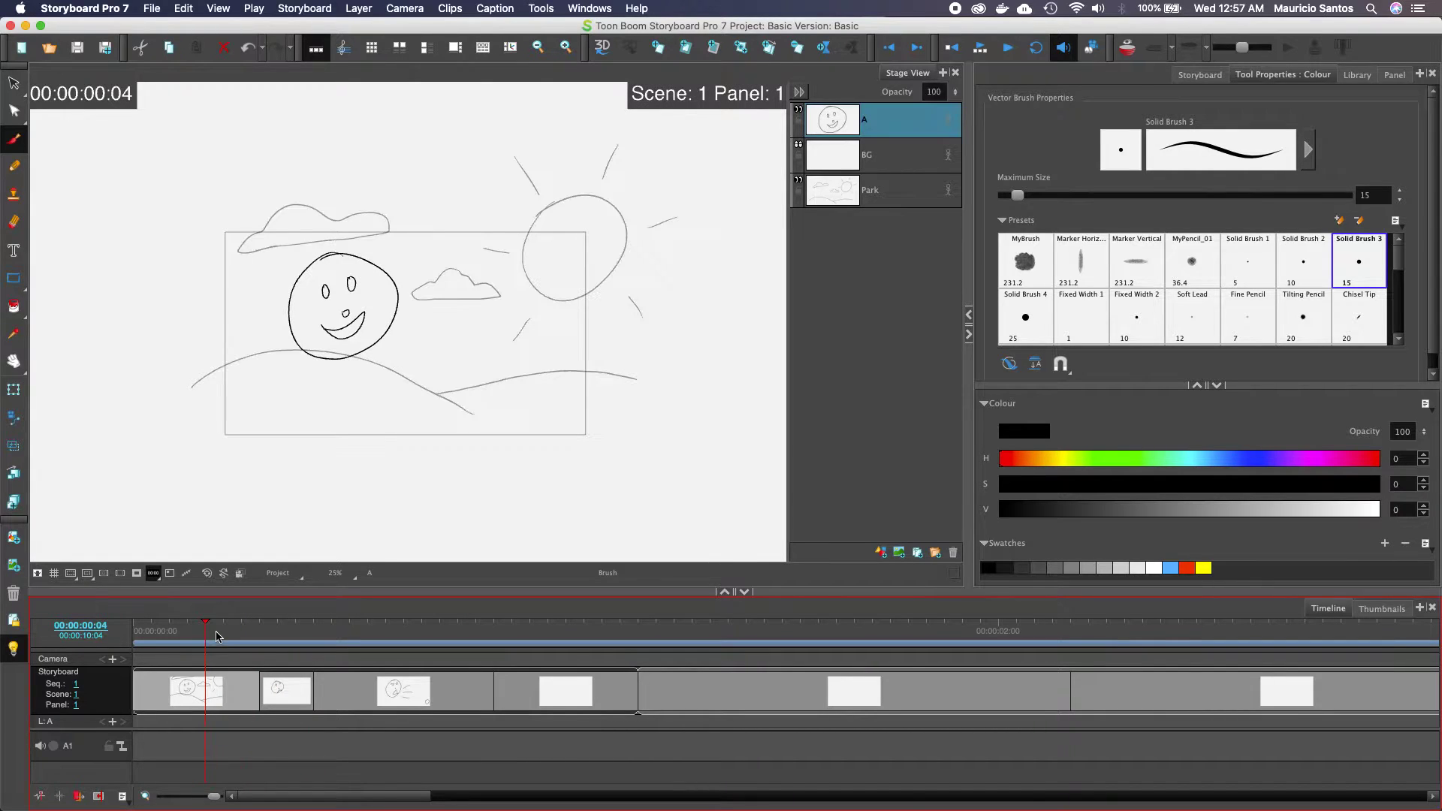
left_click(899, 200)
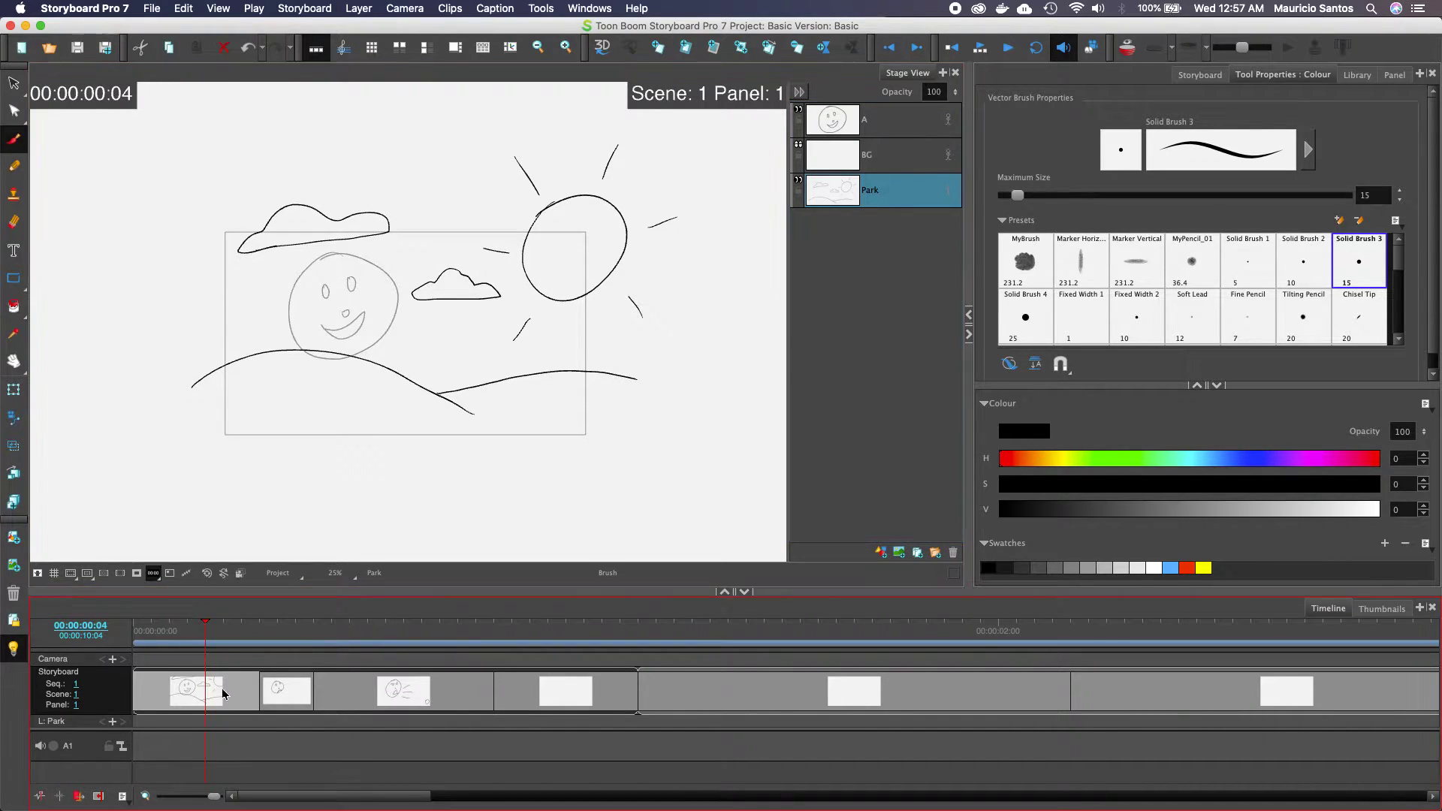
Step: Step through panels 2, 3 and 4, then return to the start of panel 1
left_click(286, 691)
left_click(354, 690)
left_click(518, 695)
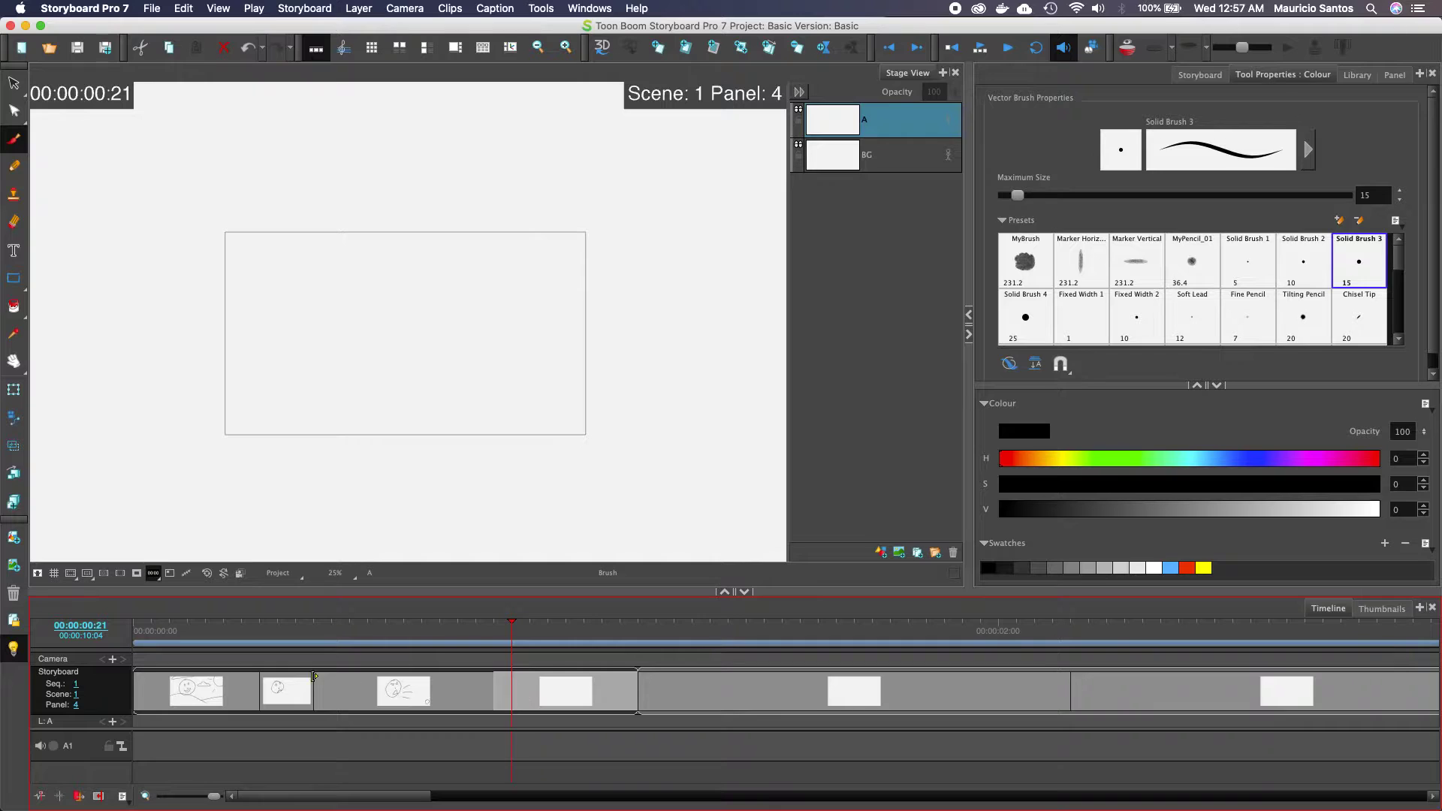
left_click(214, 699)
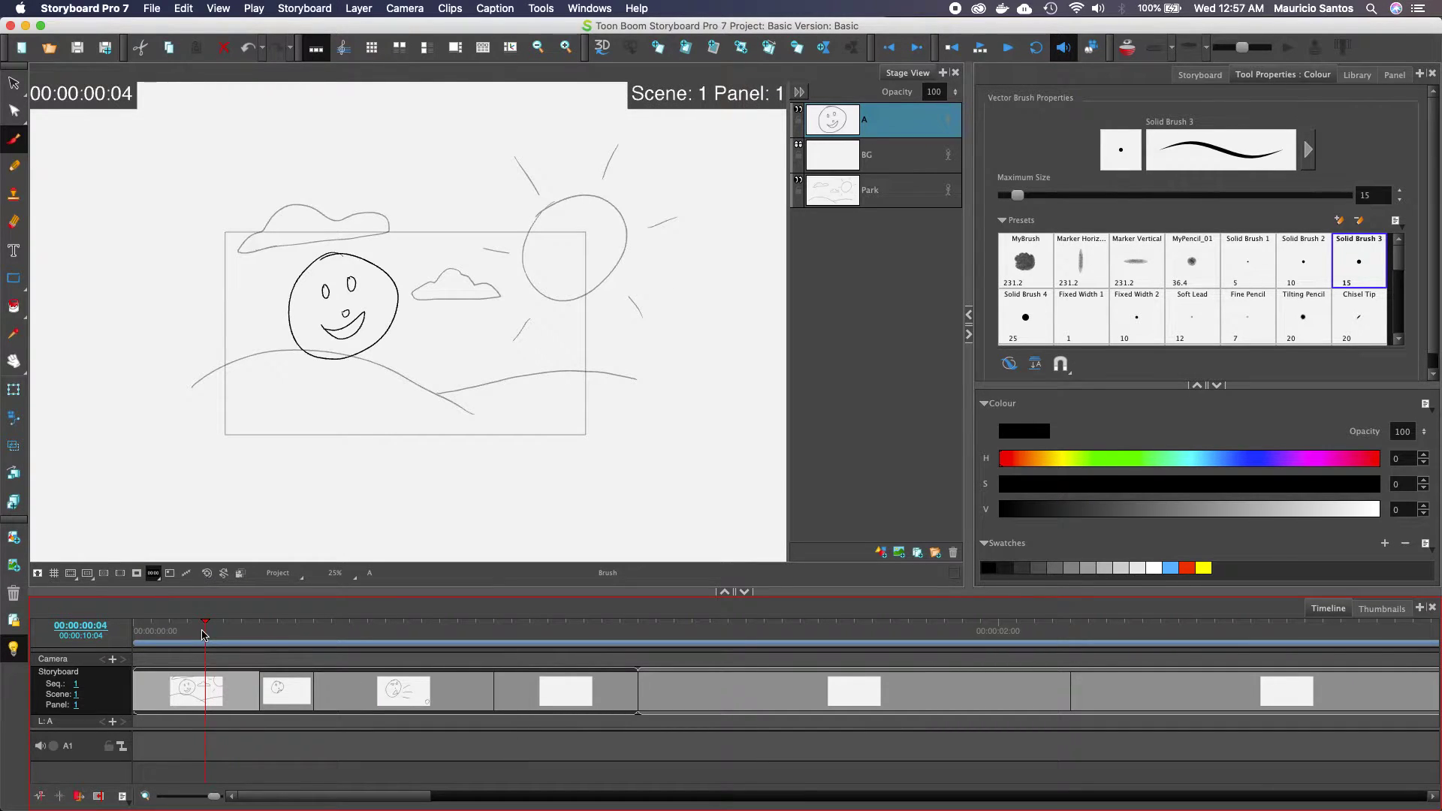
left_click(275, 699)
left_click(358, 695)
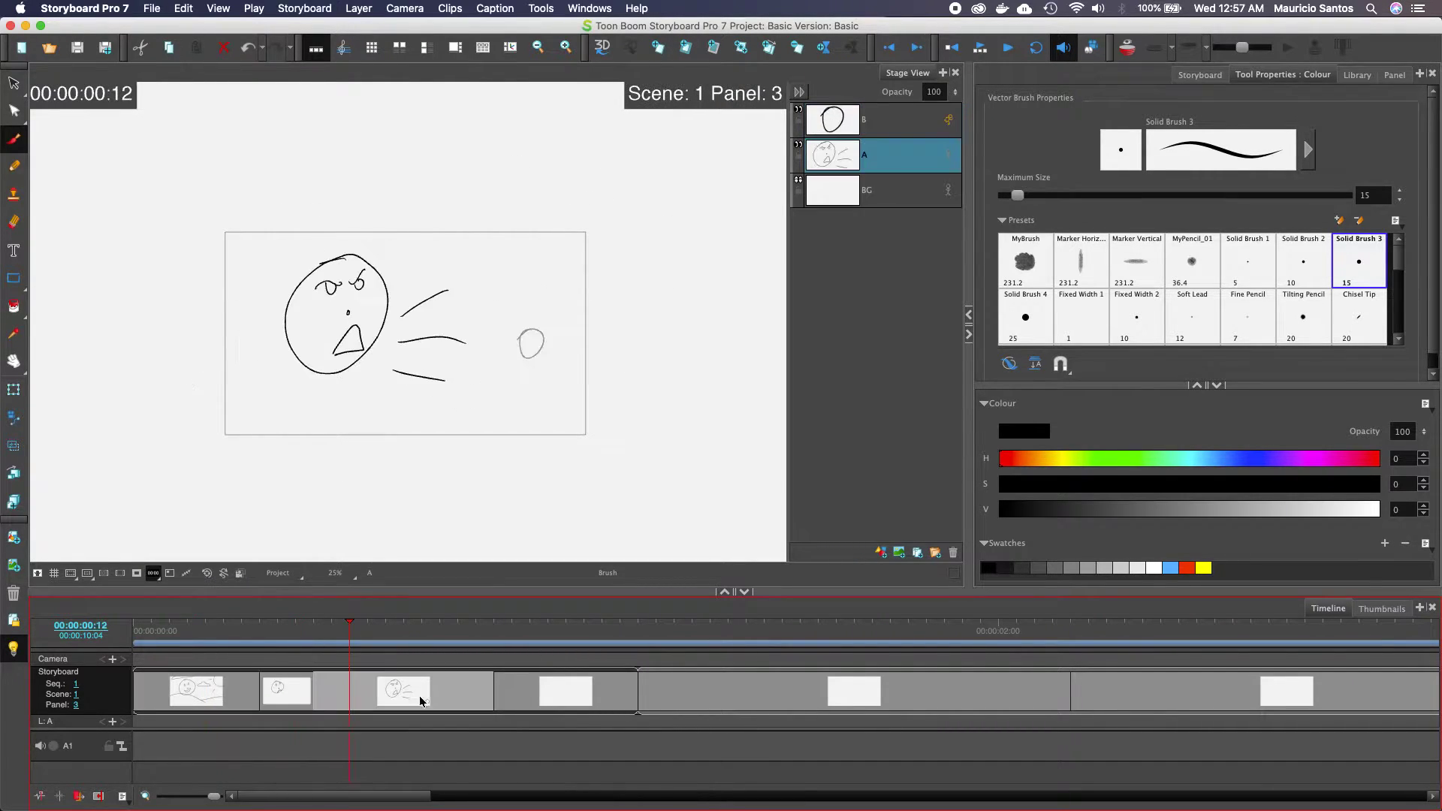
left_click(537, 702)
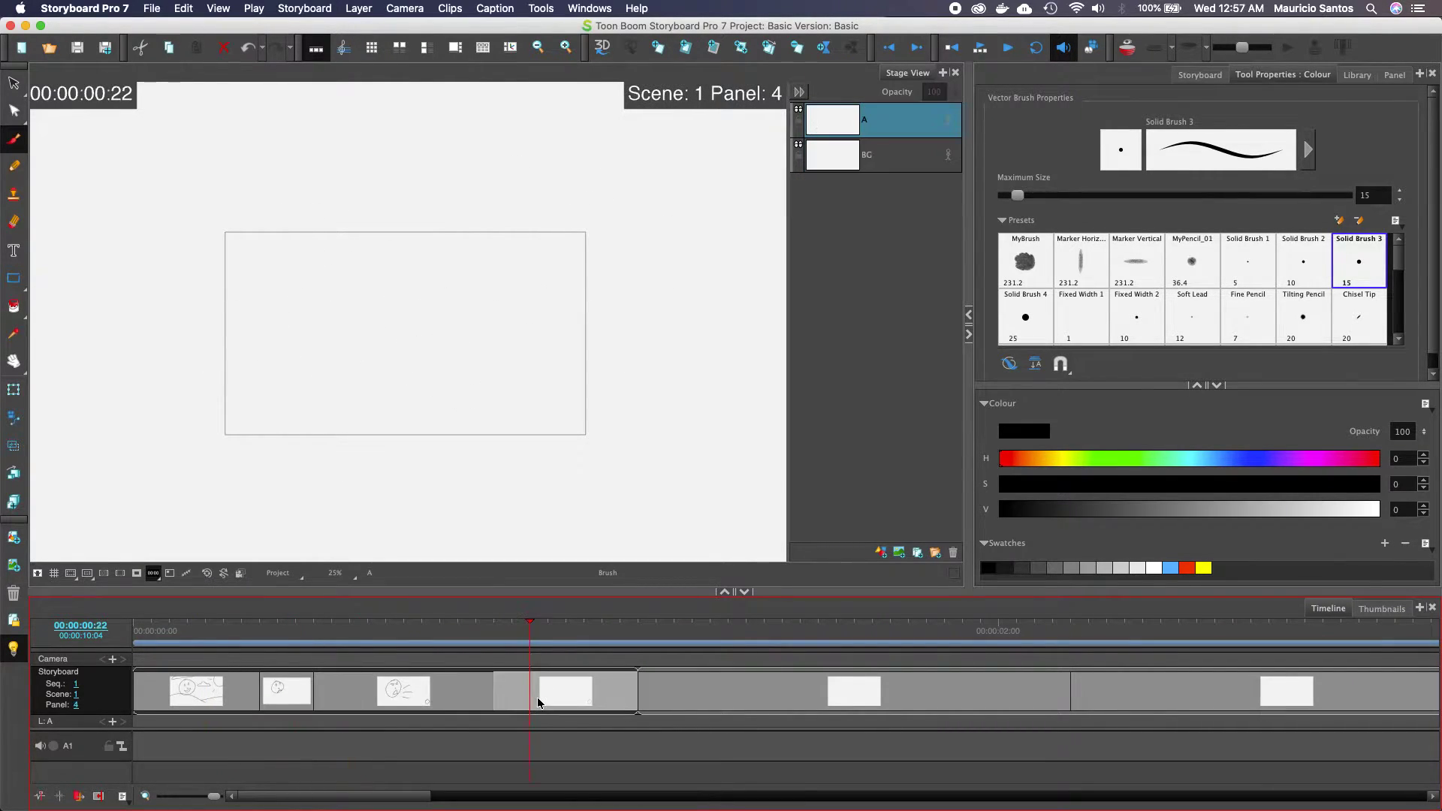
left_click(233, 695)
left_click_drag(221, 627, 203, 627)
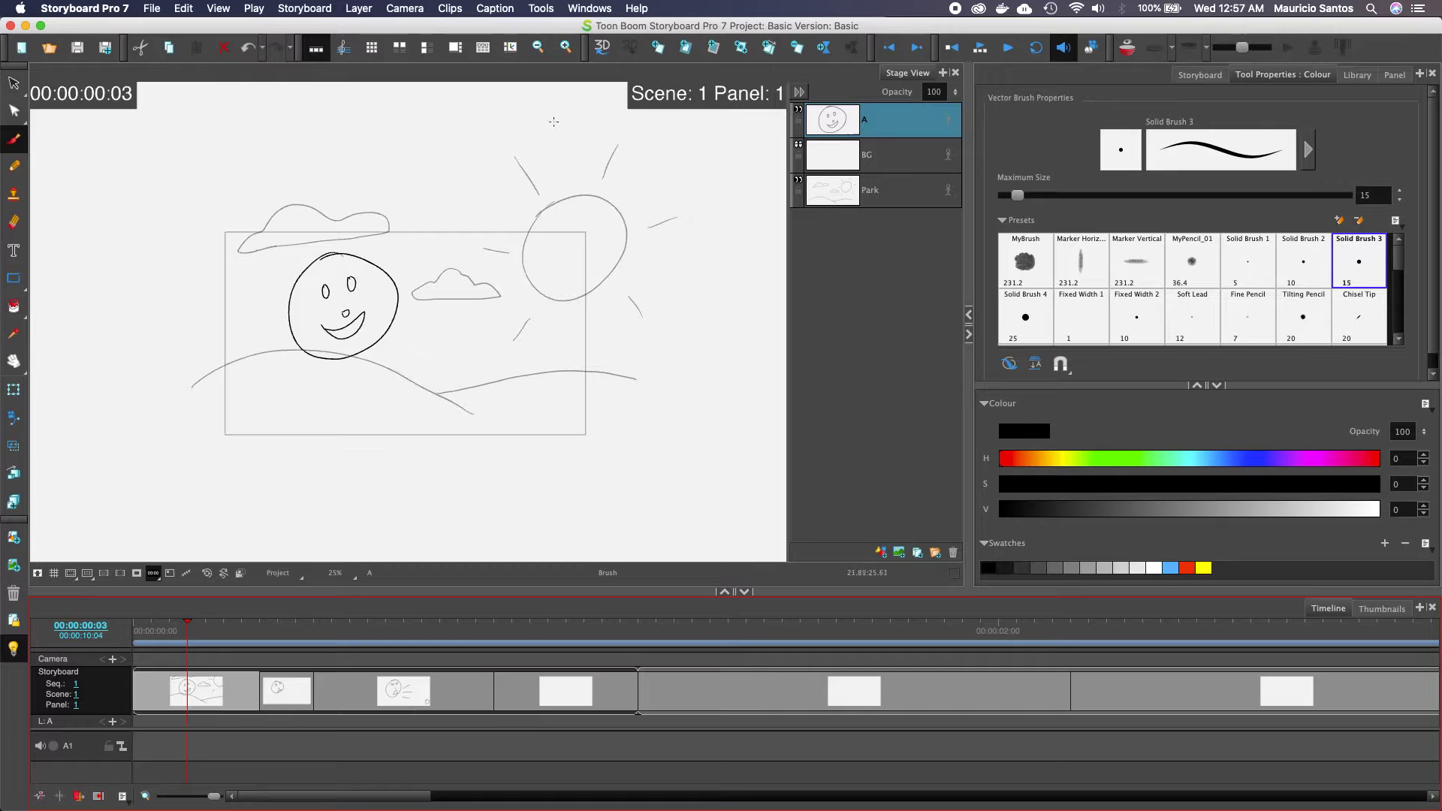
Step: Turn panel 1's Park layer into a shared drawing from its right-click menu
left_click(887, 191)
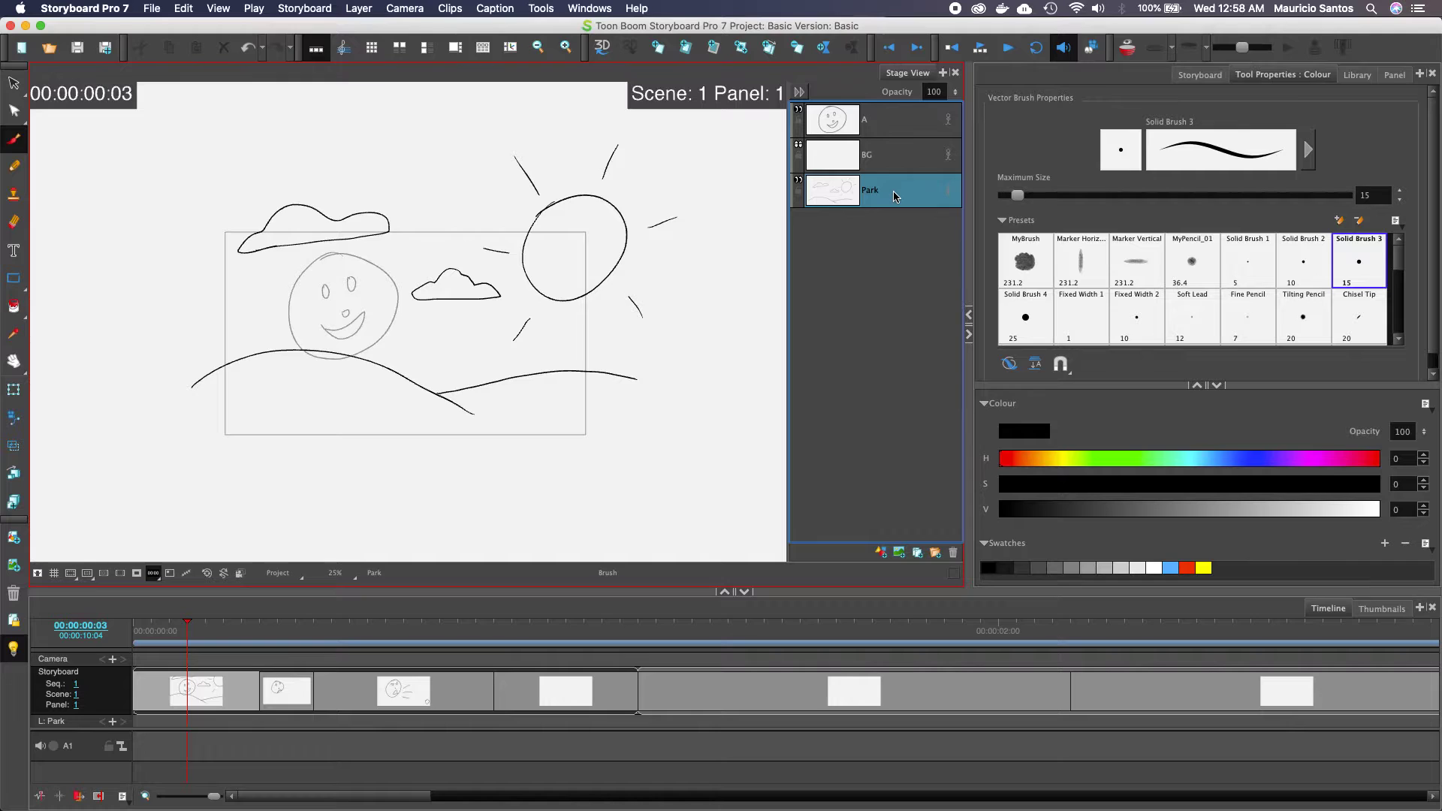
right_click(895, 197)
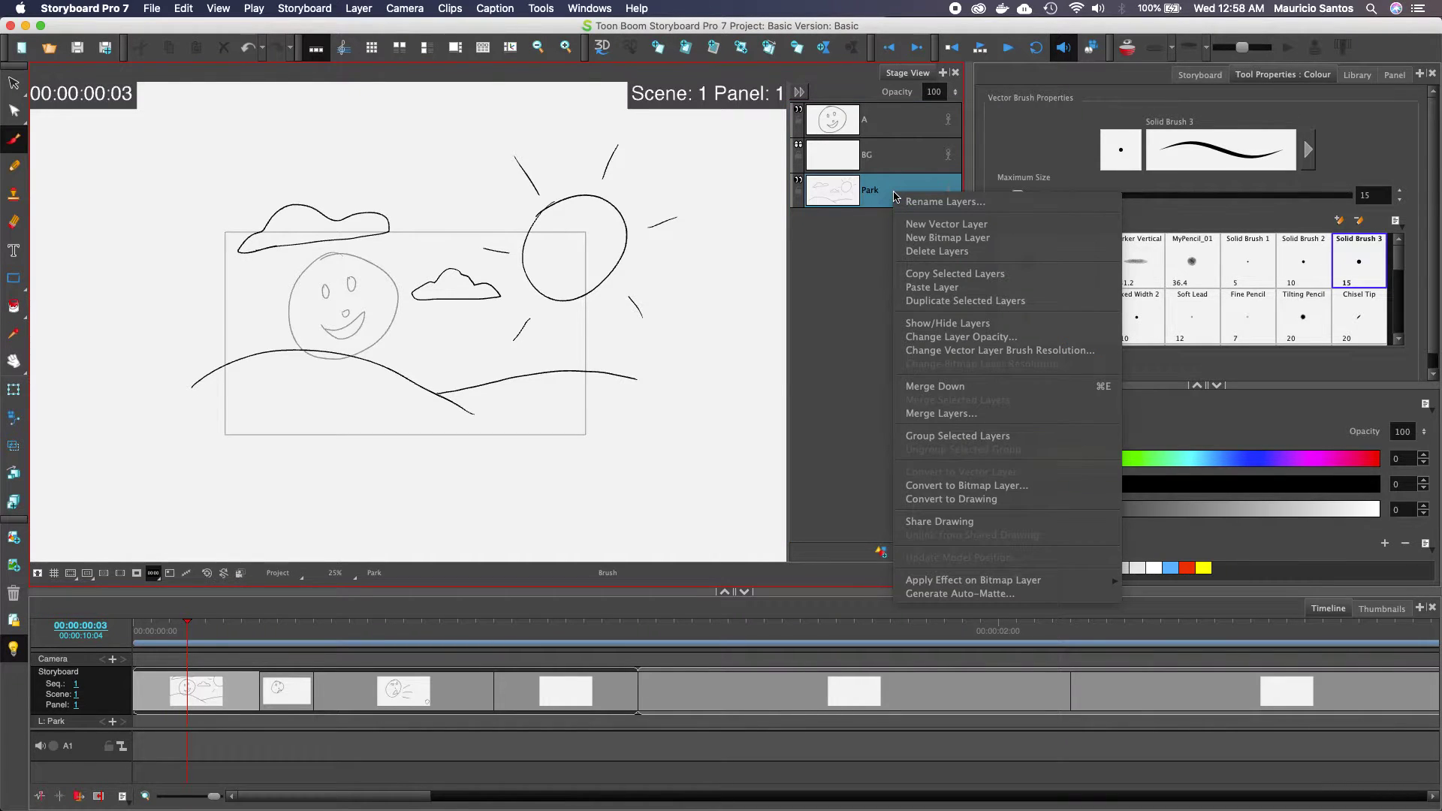
left_click(952, 522)
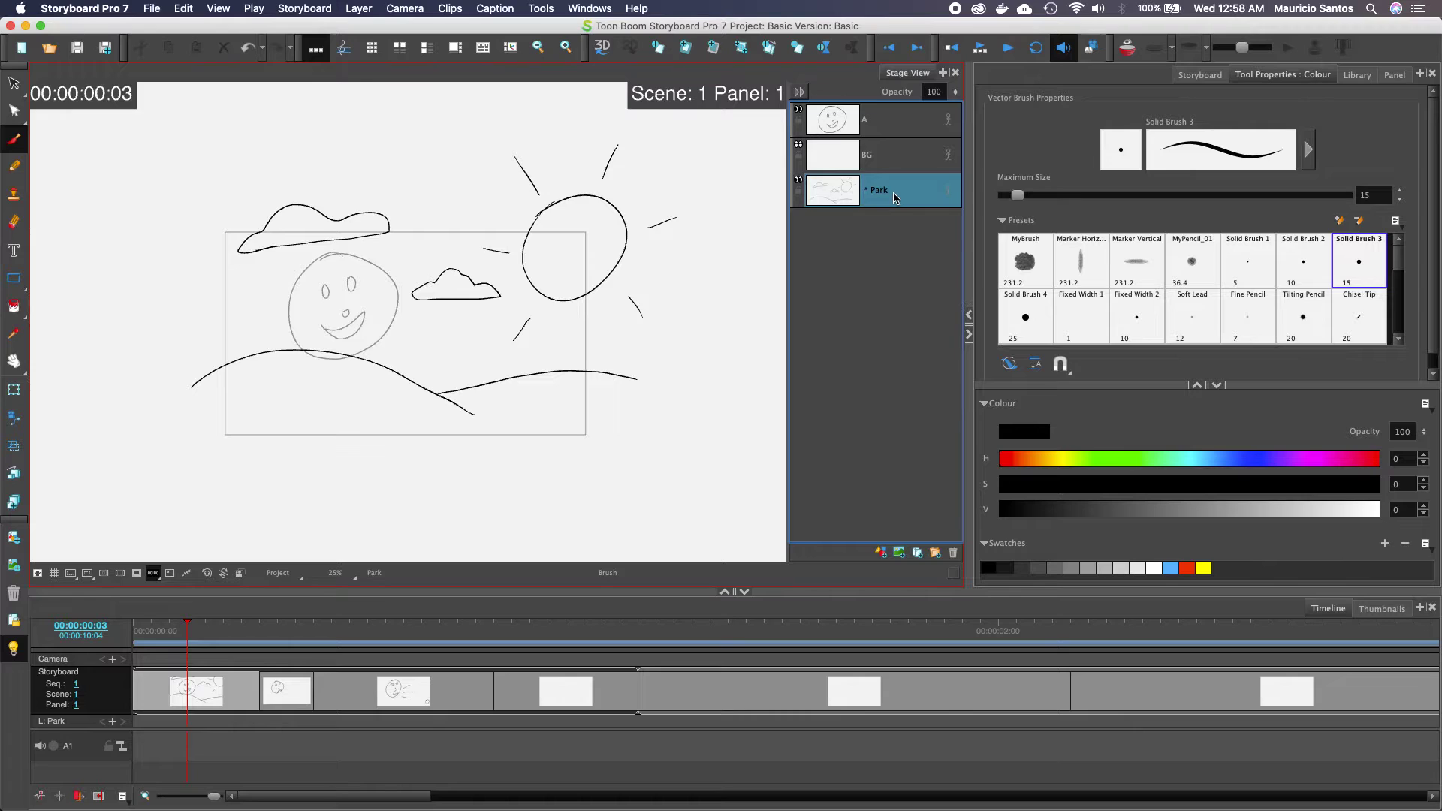
left_click(294, 701)
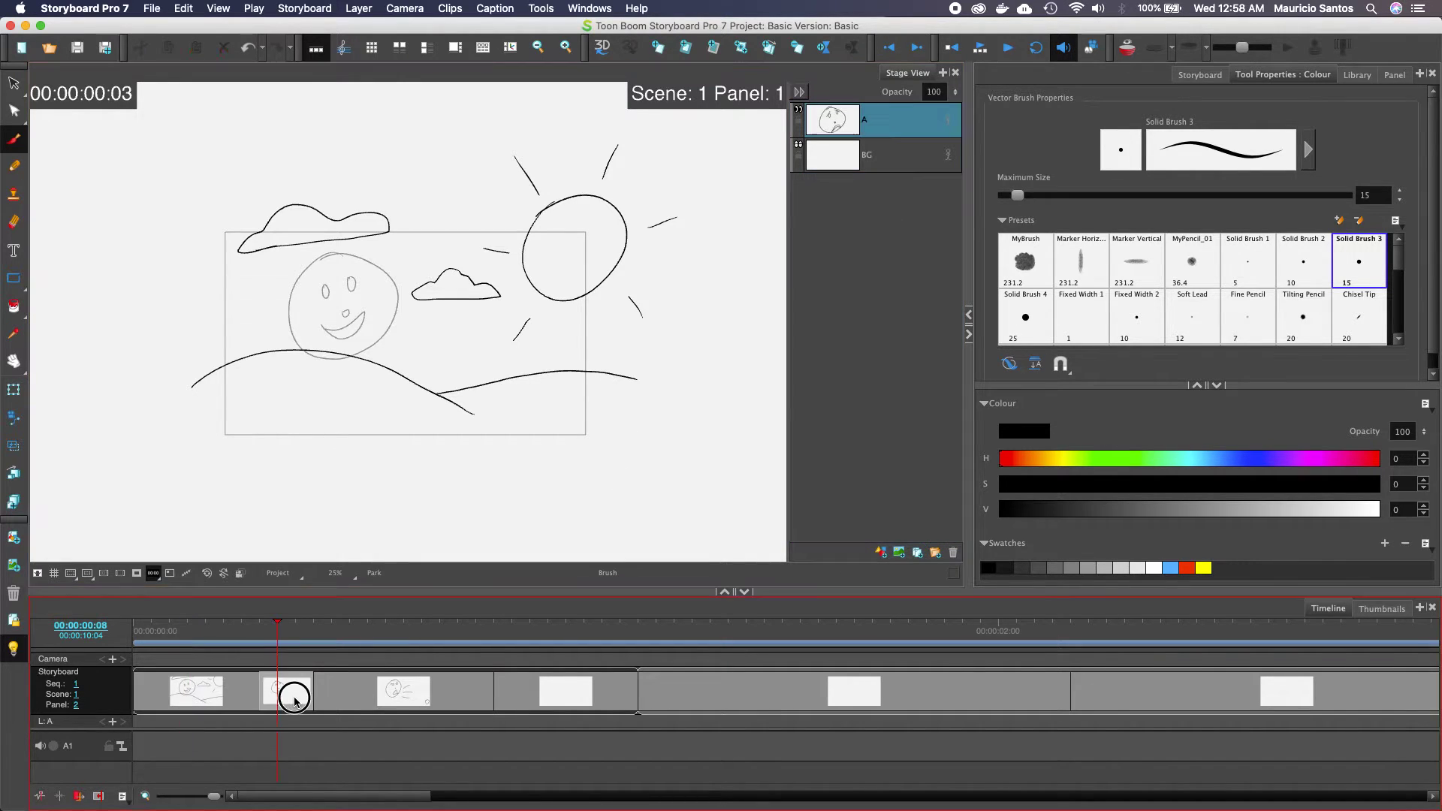
left_click(363, 695)
left_click(512, 697)
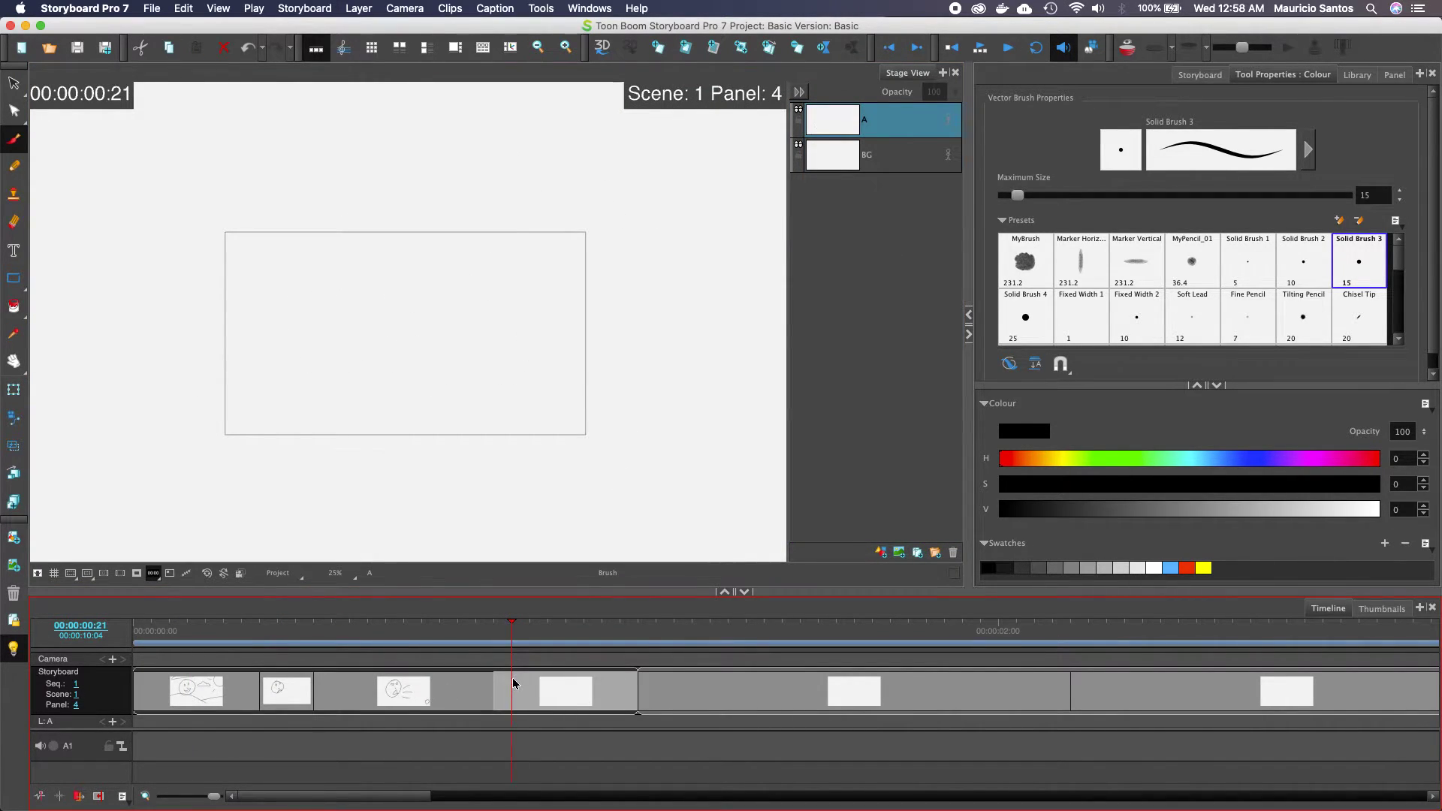
mouse_move(214, 796)
left_mouse_down()
mouse_move(190, 798)
mouse_move(238, 800)
left_mouse_up()
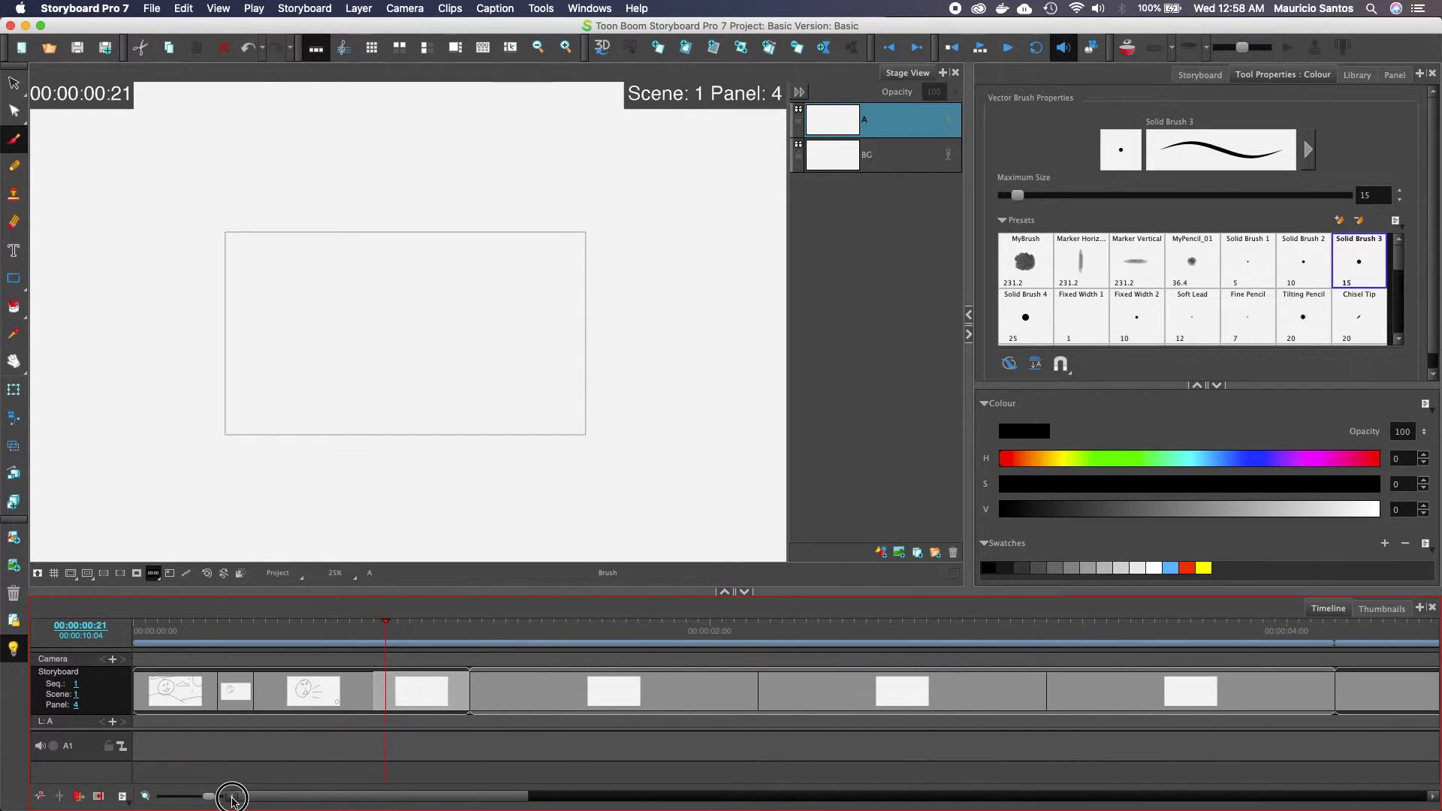
left_click(418, 695)
left_click(164, 695)
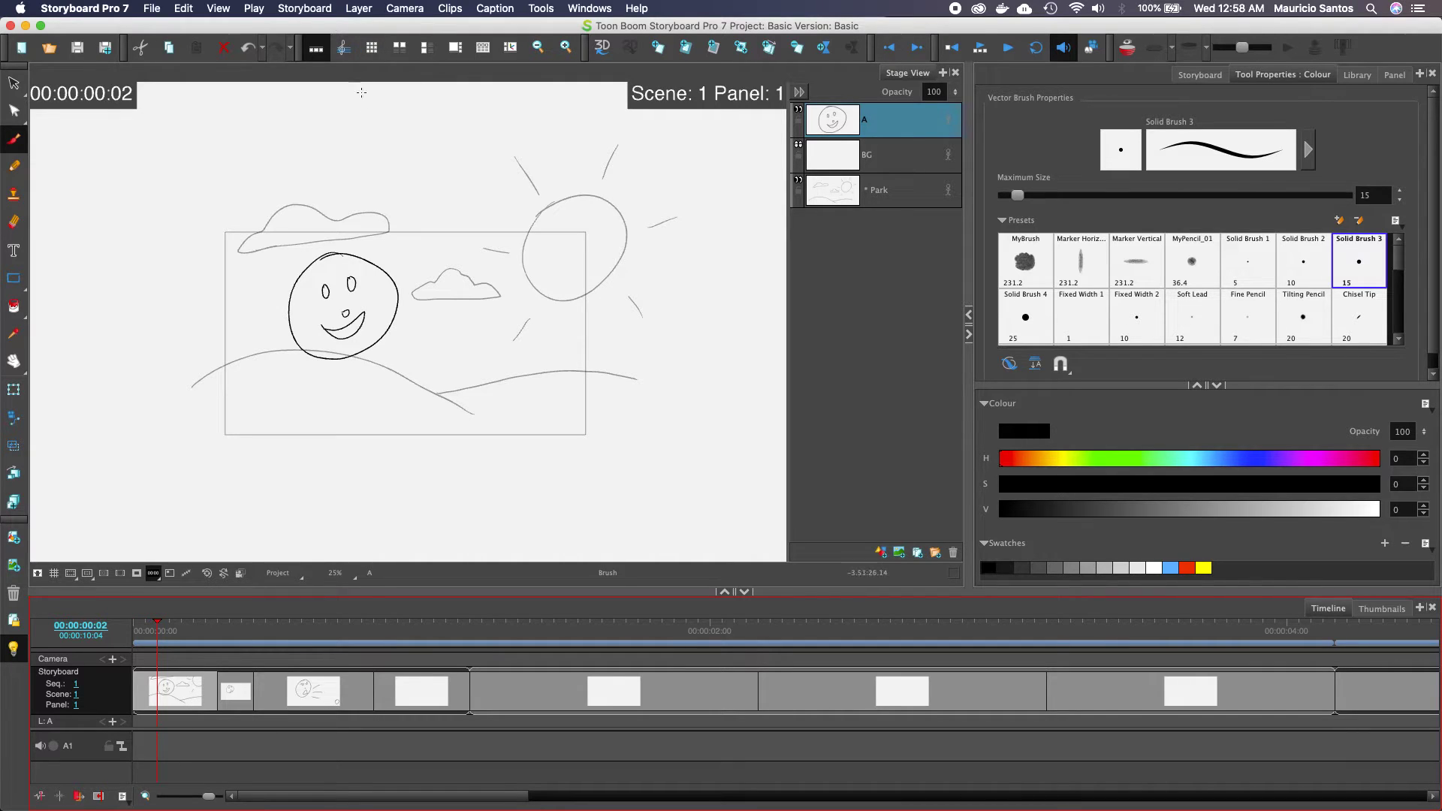
left_click(359, 9)
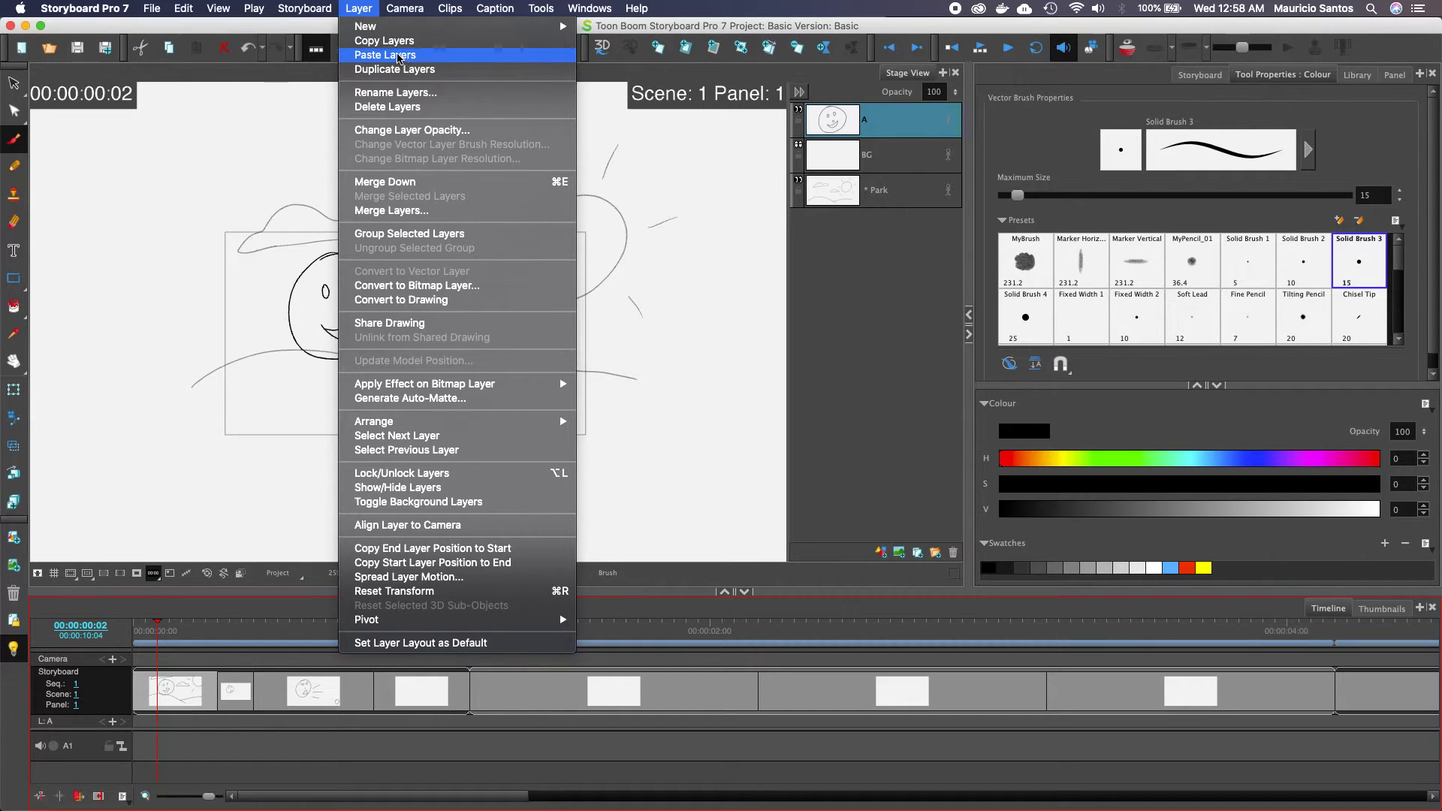
left_click(359, 9)
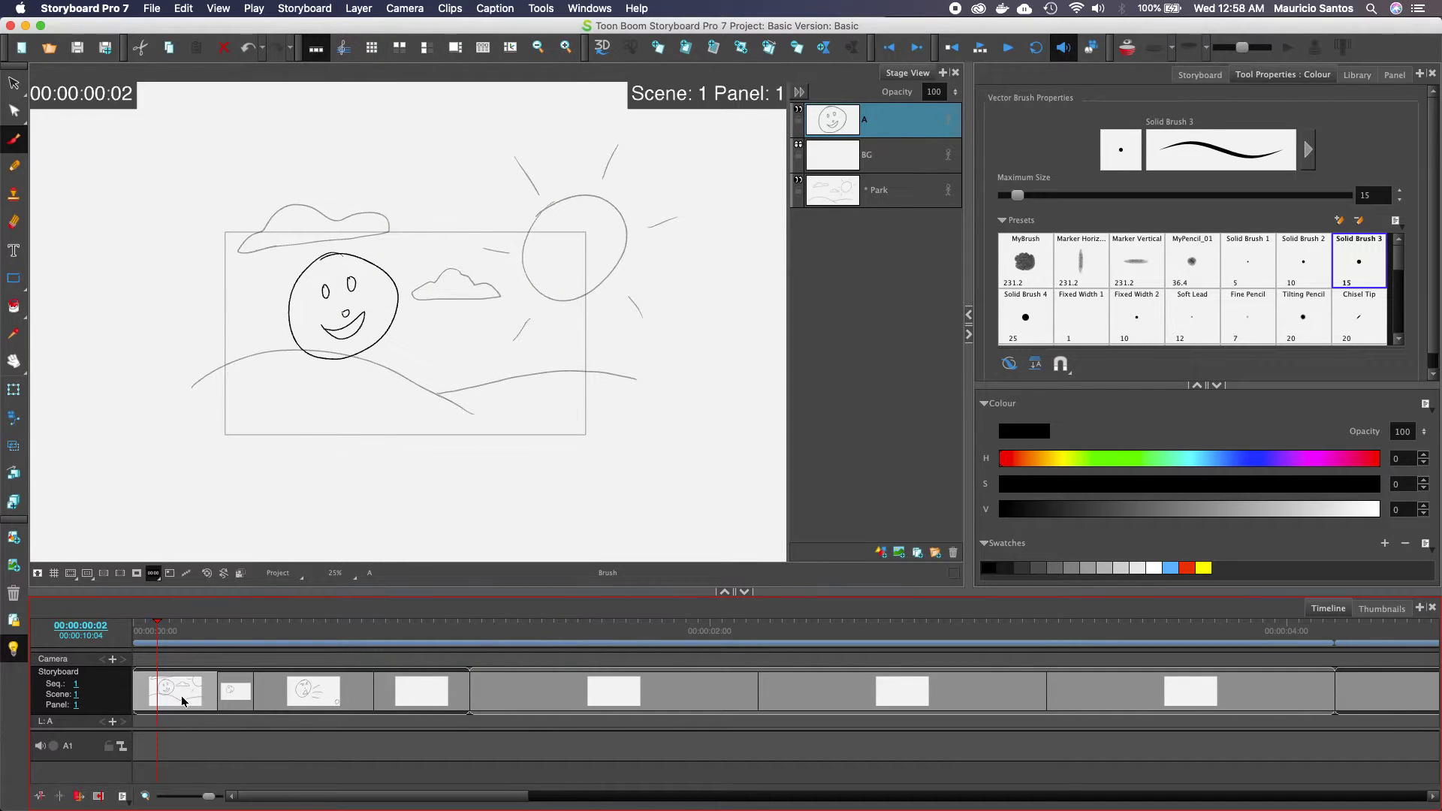
left_click_drag(182, 700, 200, 698)
left_click(422, 690)
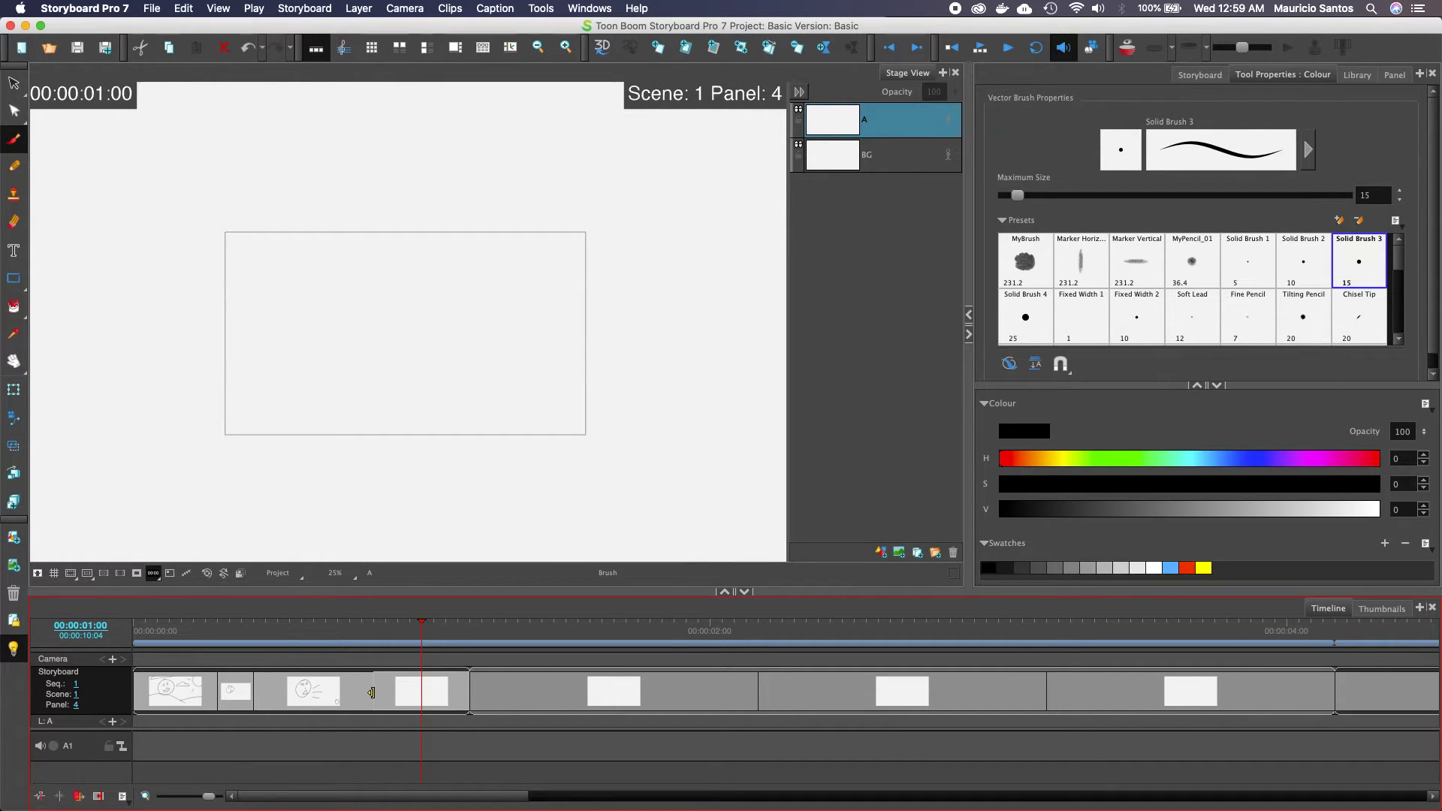
left_click(357, 9)
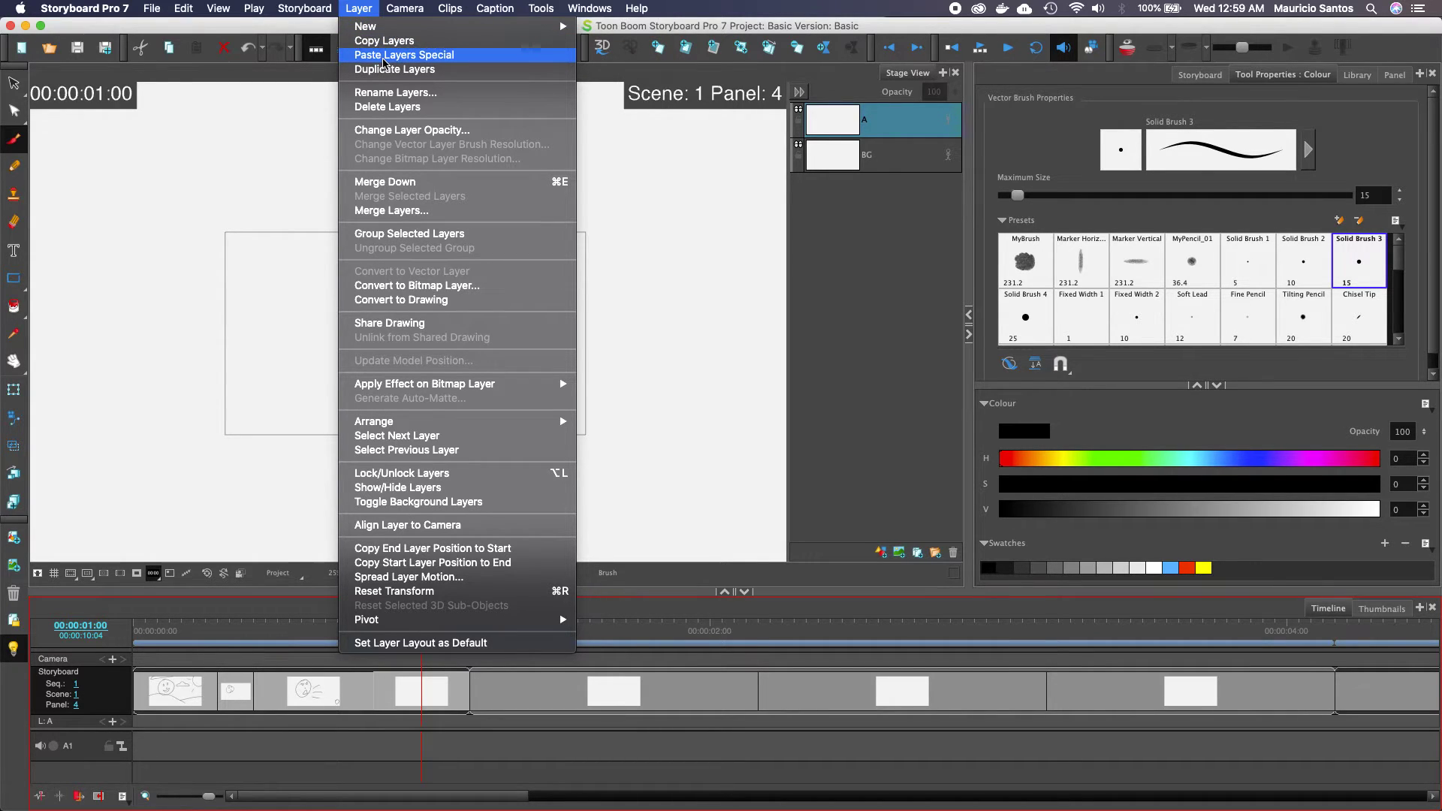
left_click(359, 6)
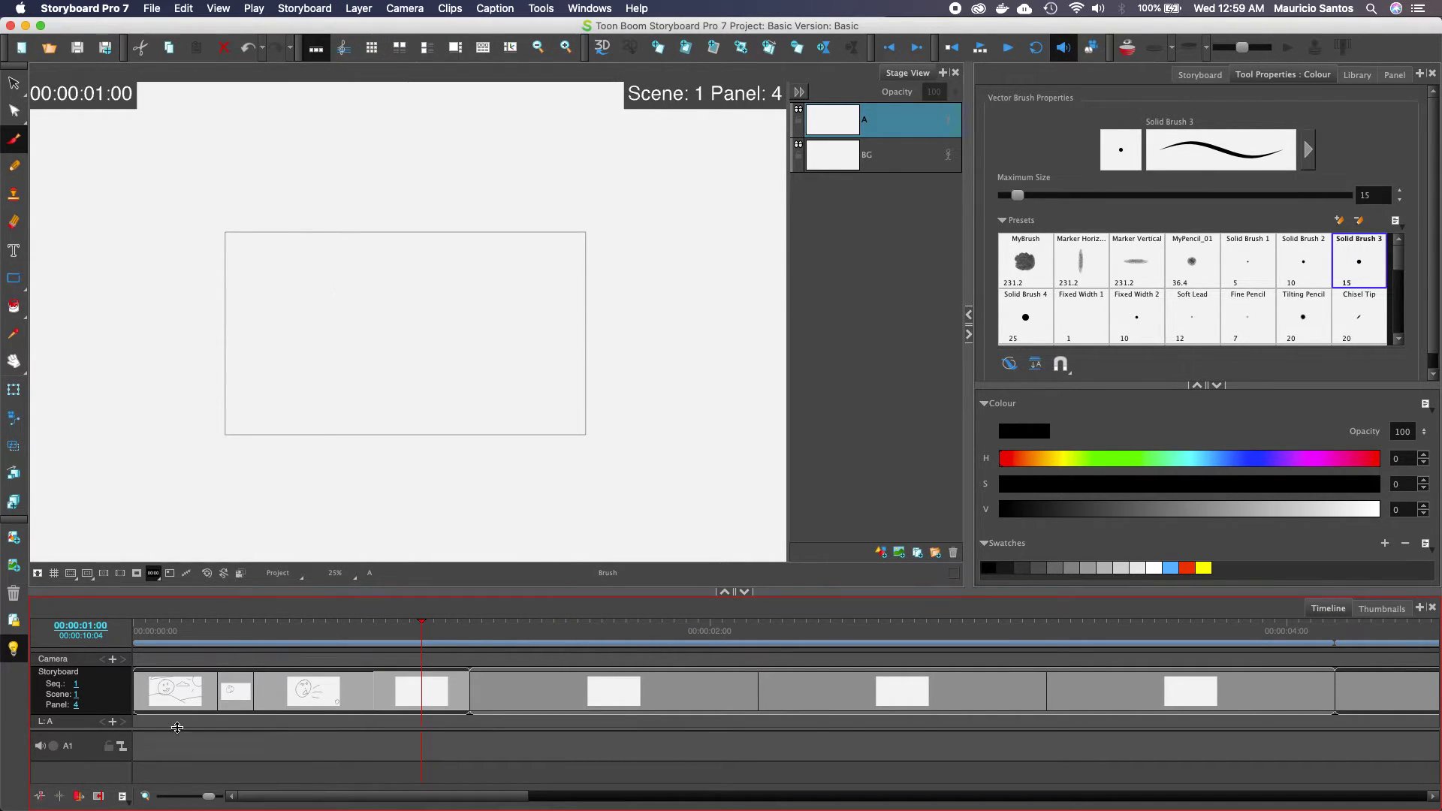
left_click(176, 696)
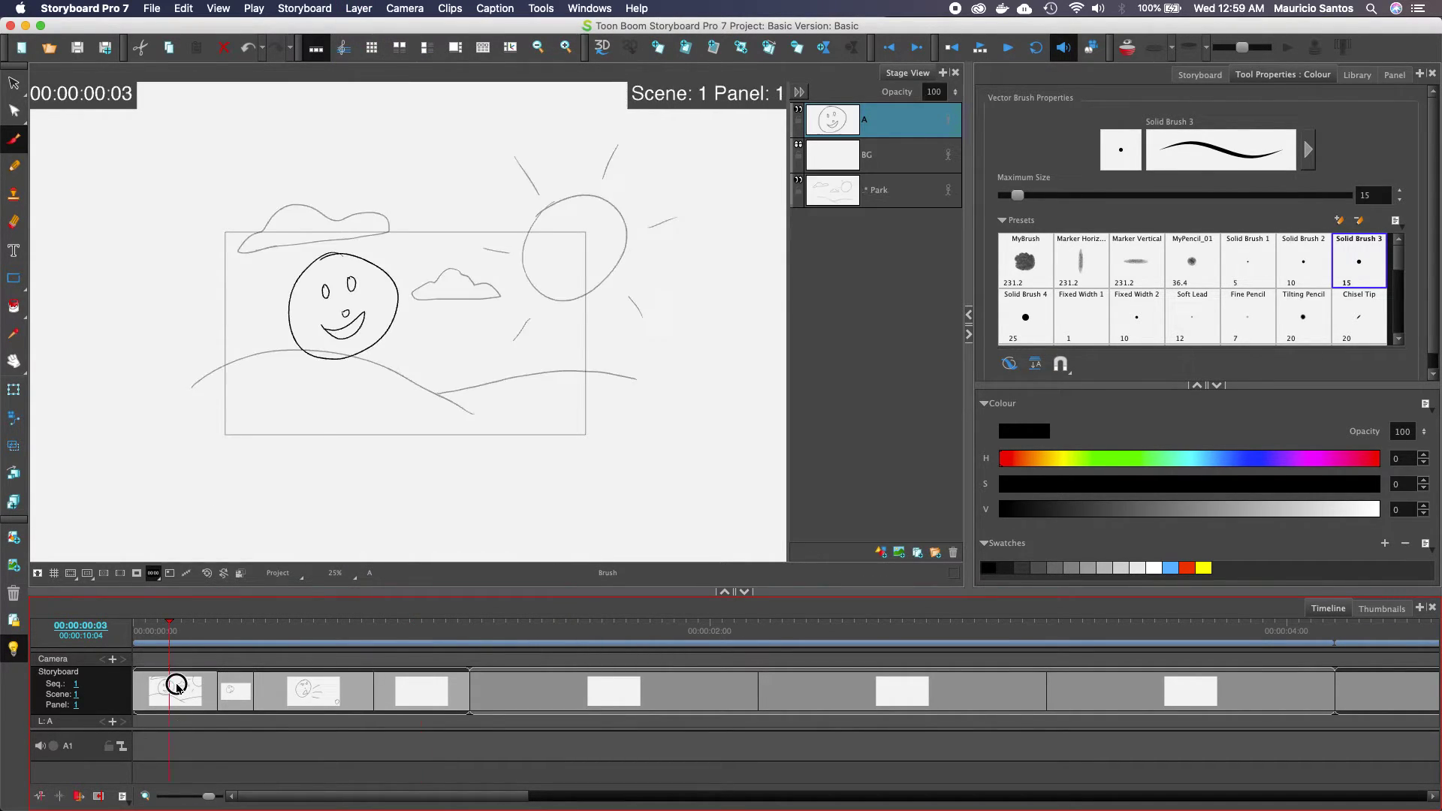
Step: Copy the Park layer from panel 1 and go to the empty panel 4
left_click(901, 192)
right_click(905, 197)
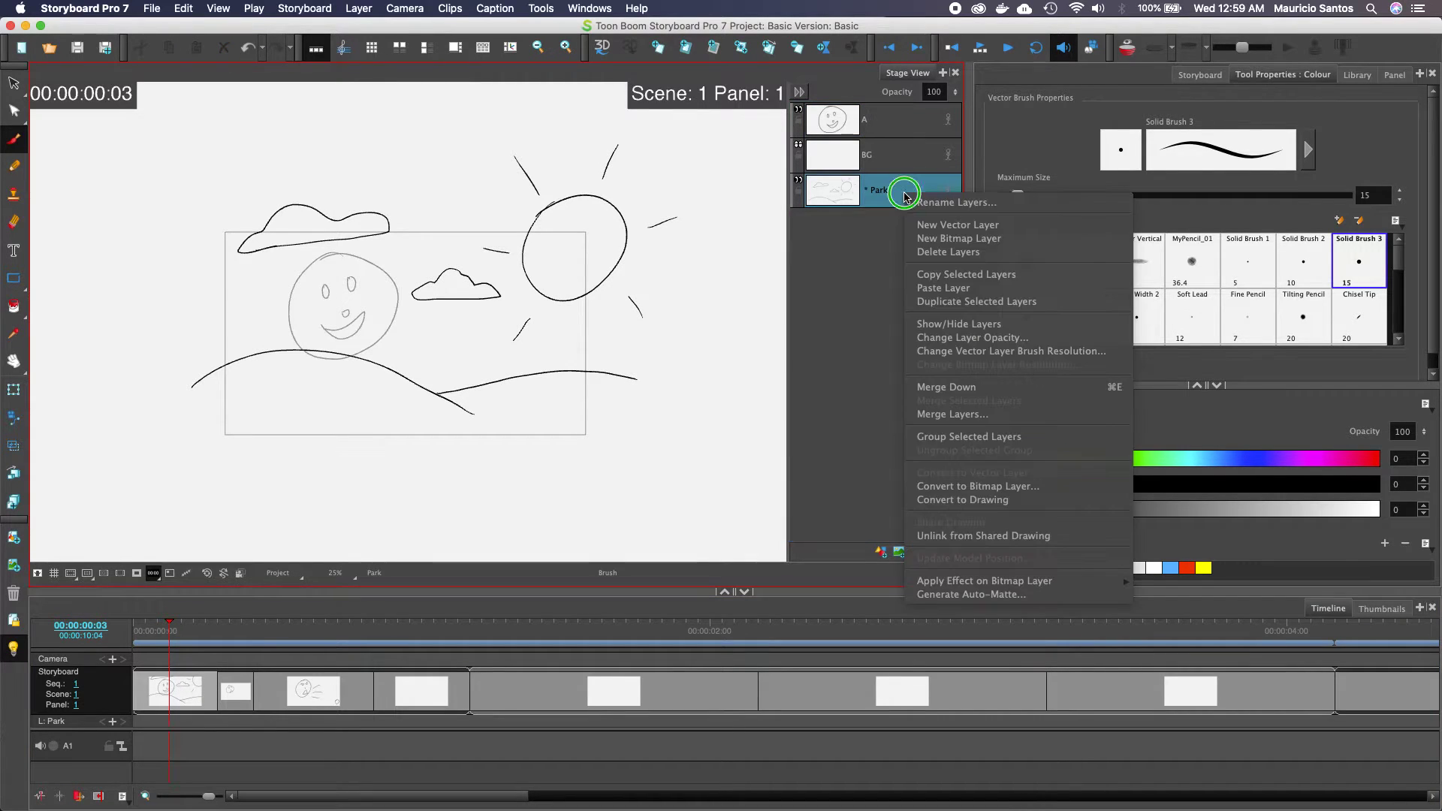
left_click(940, 274)
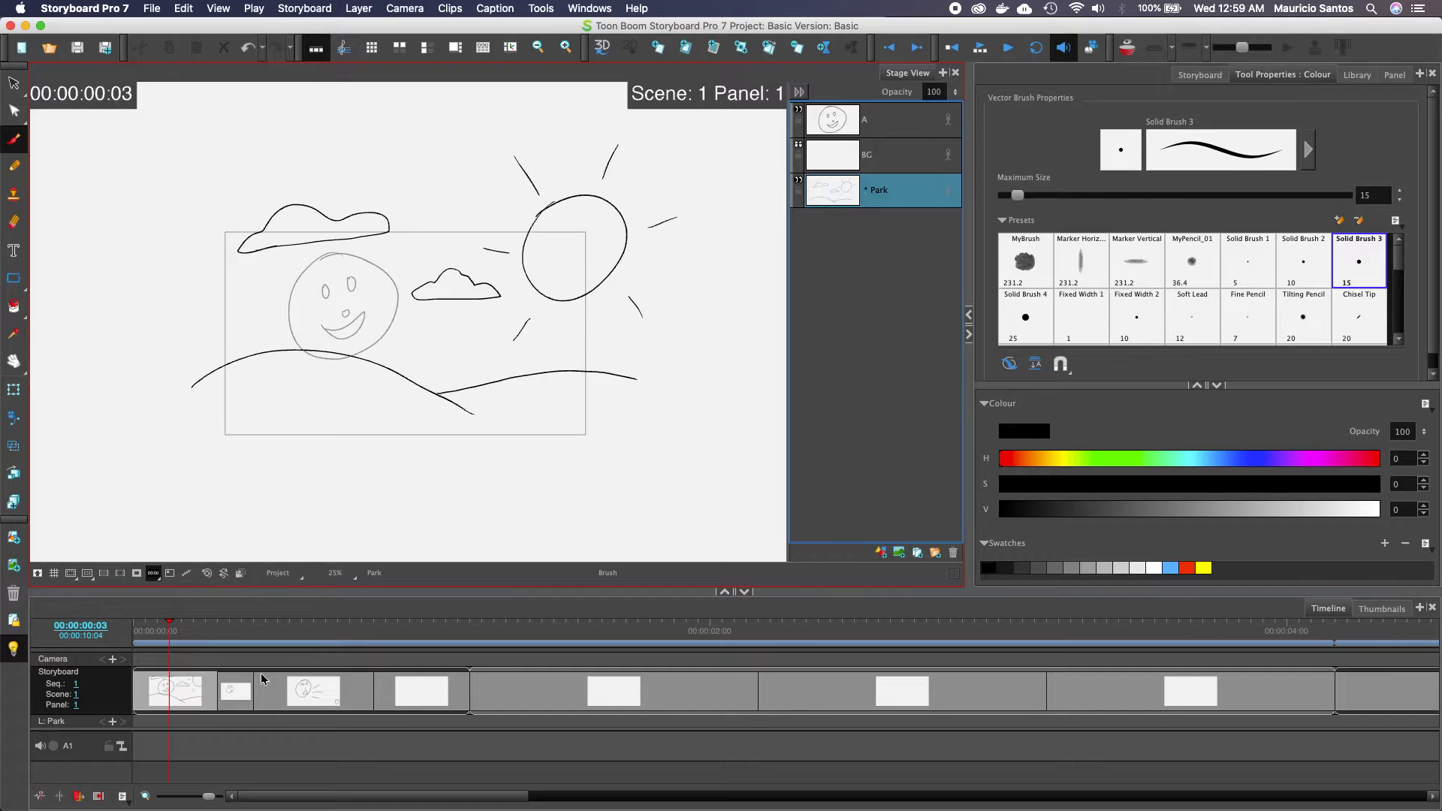
left_click(196, 693)
left_click(417, 690)
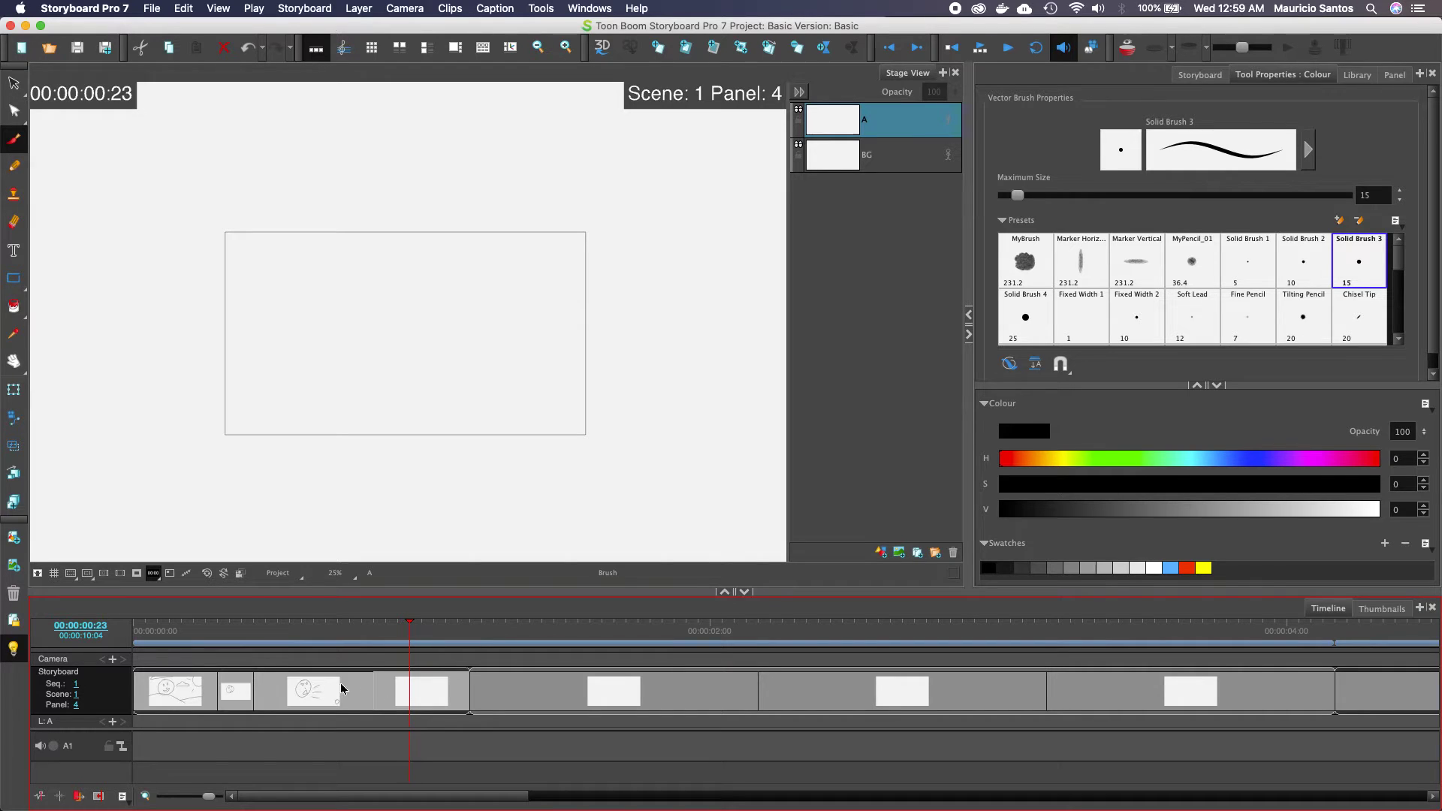
Step: In Paste Layers Special, try Once Hold, Loop and Ping-Pong, then paste with Ping-Pong
left_click(365, 9)
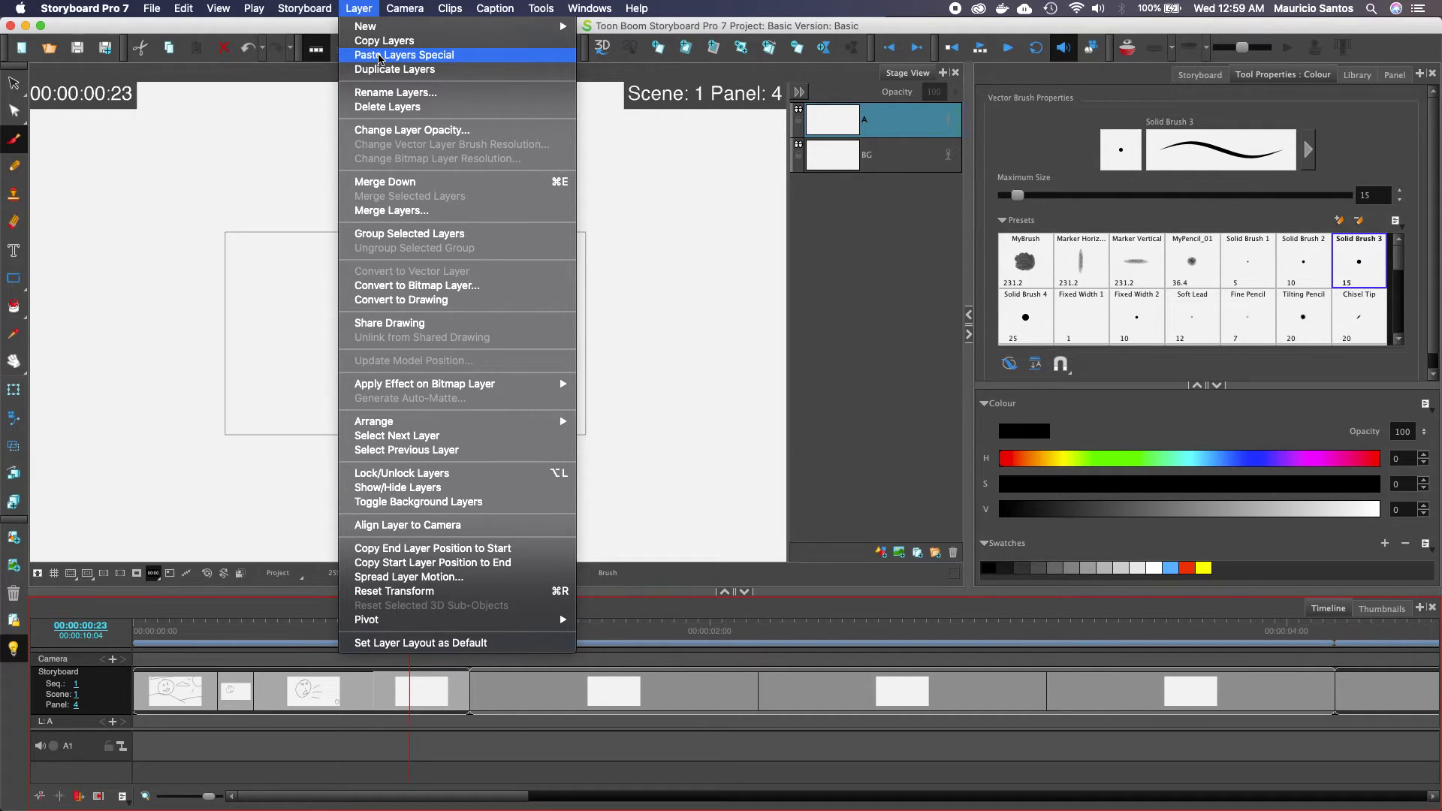
left_click(380, 57)
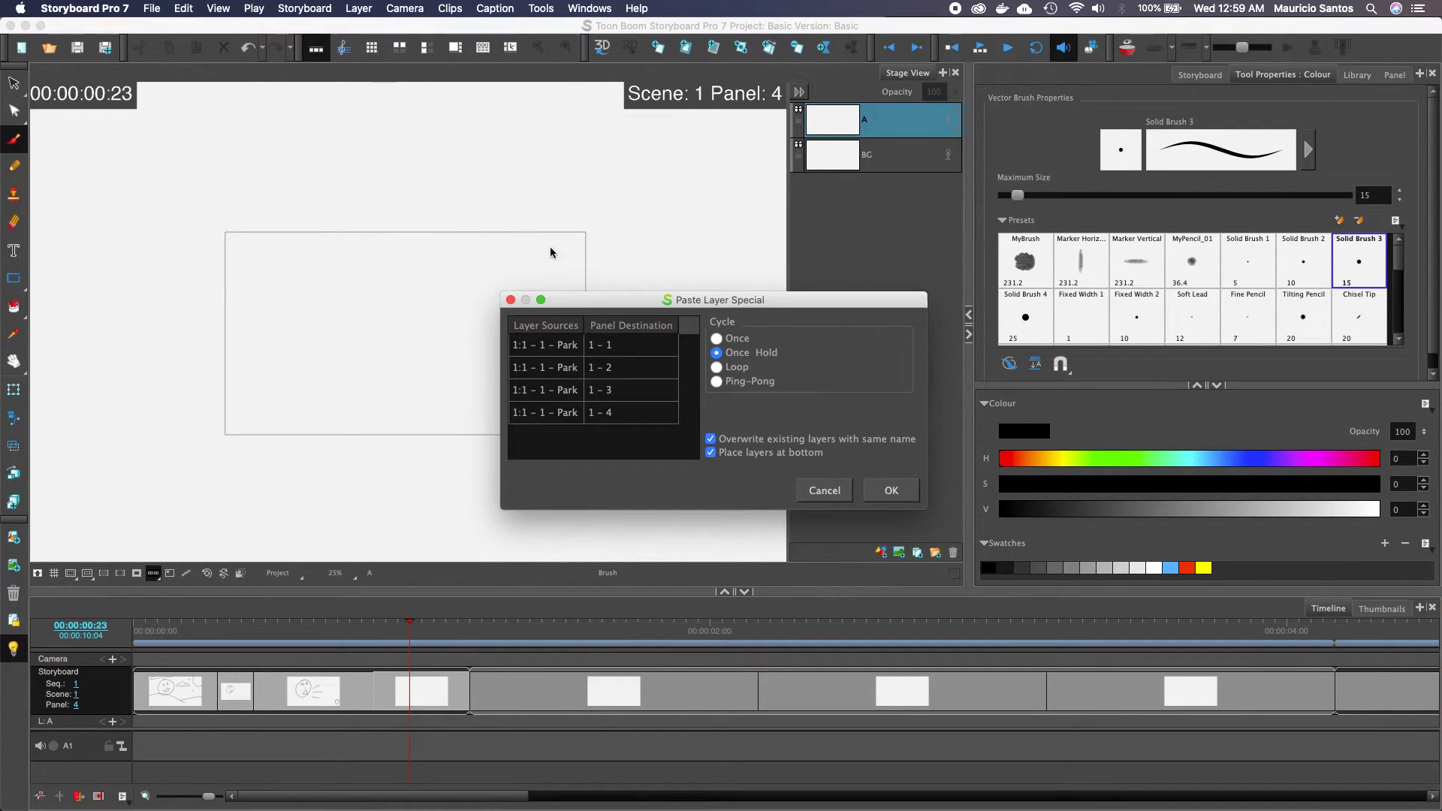
left_click(737, 338)
left_click(548, 347)
left_click(619, 353)
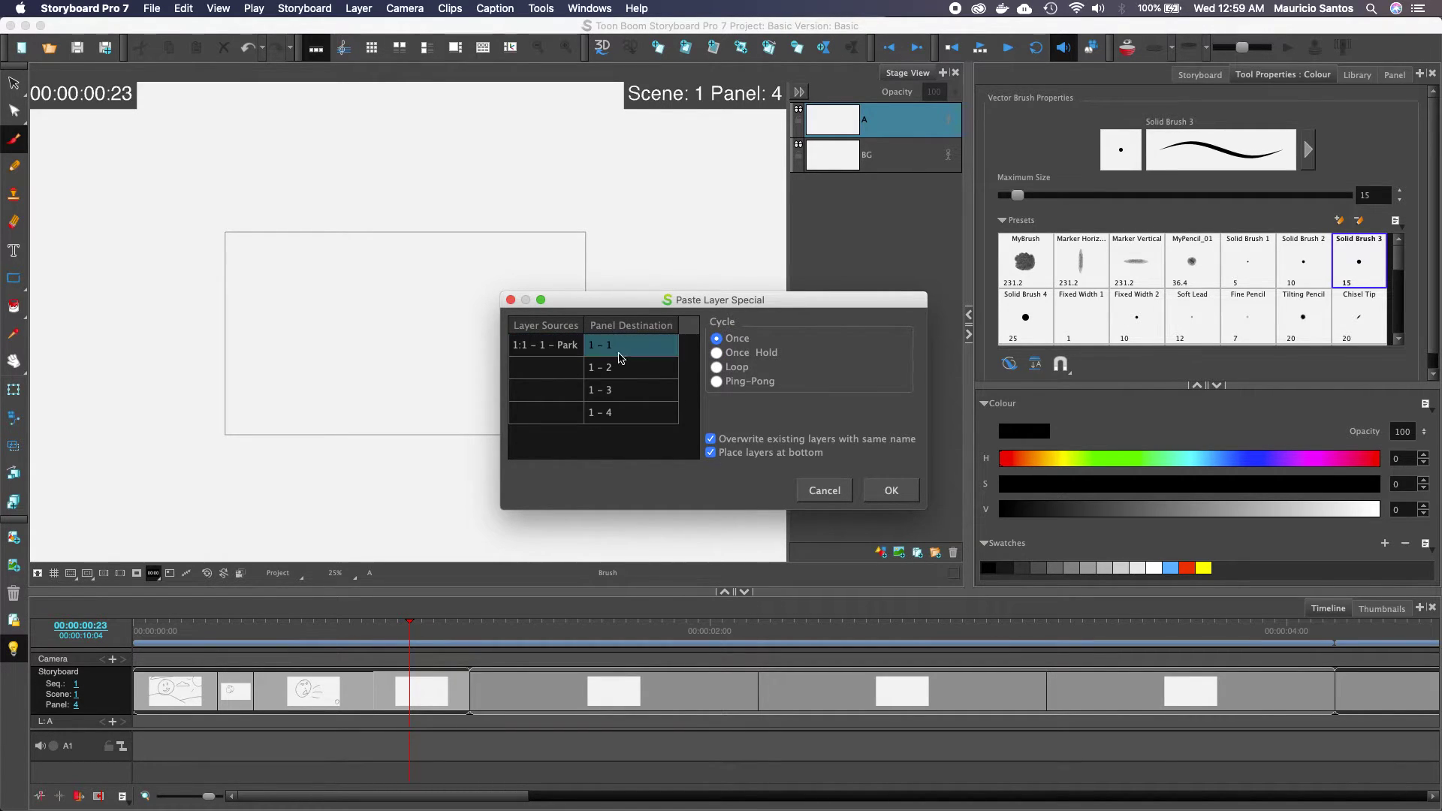
left_click(740, 351)
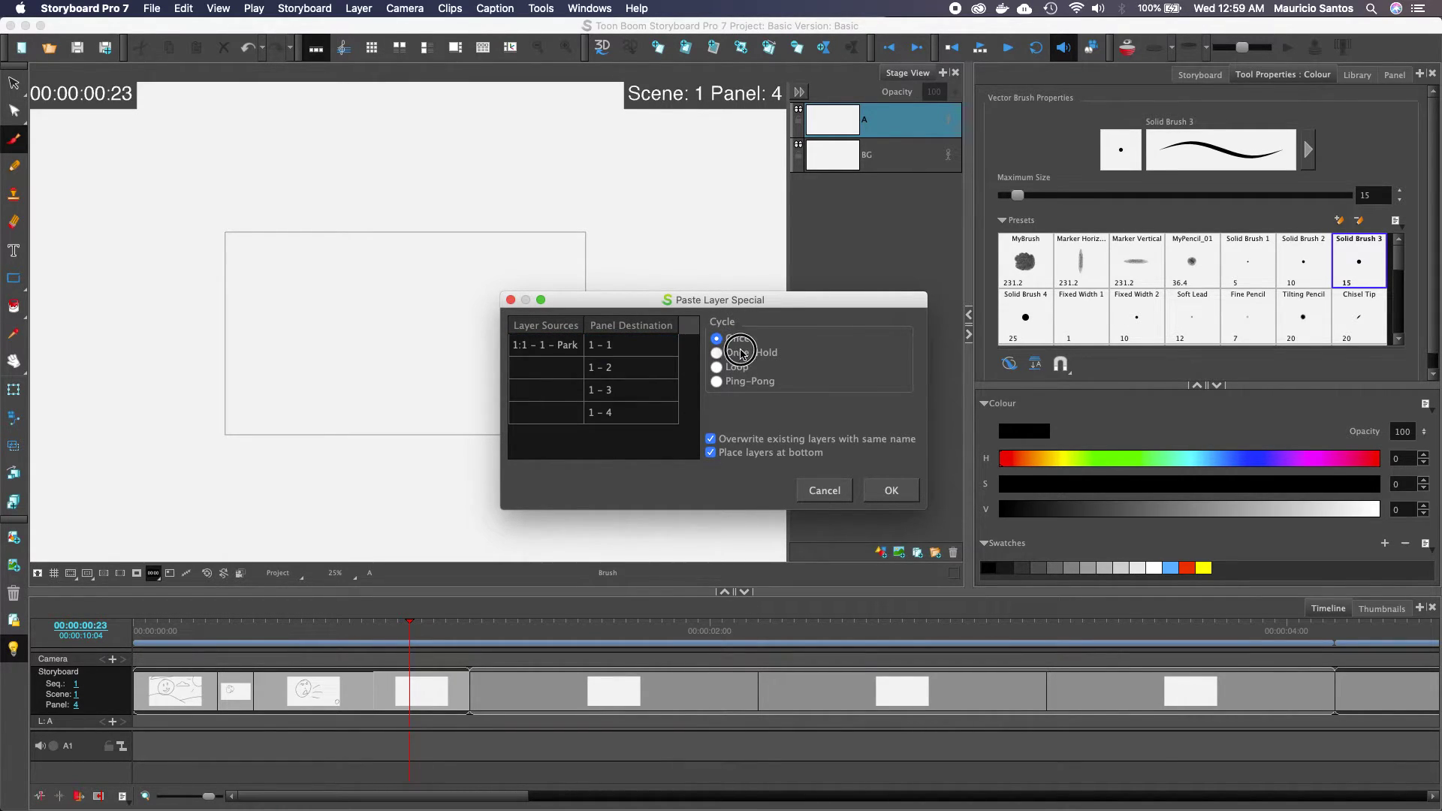
left_click_drag(548, 344, 578, 359)
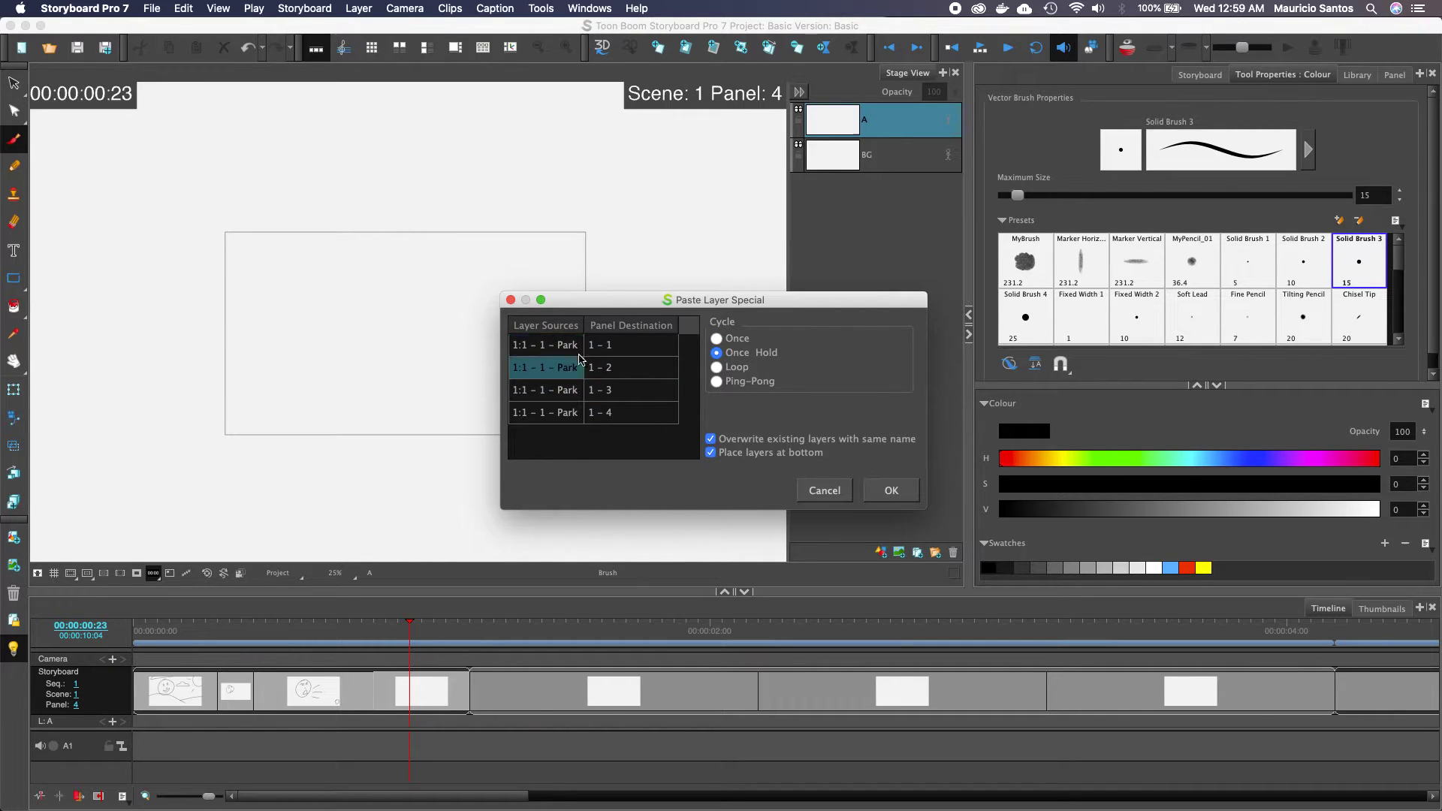
left_click(642, 406)
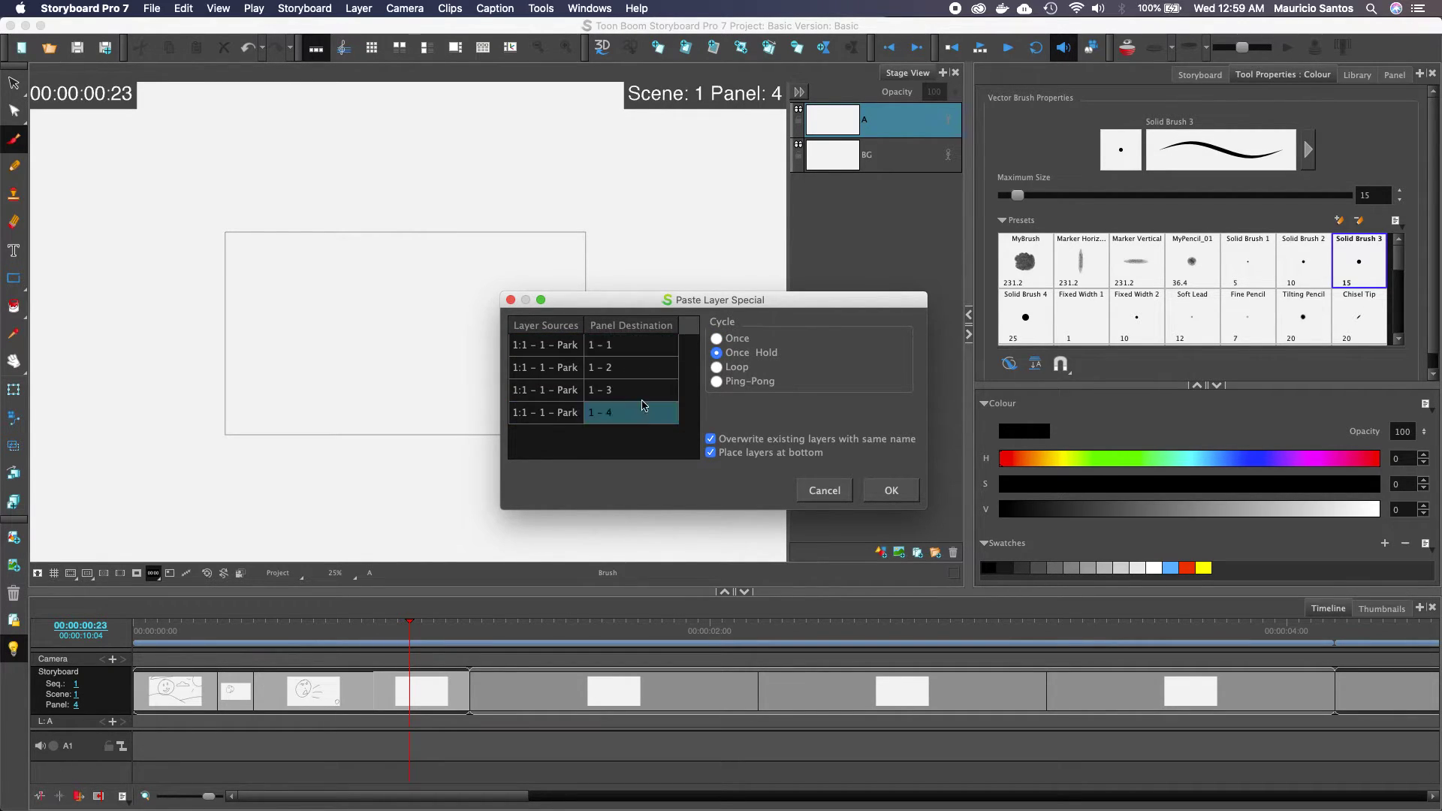
left_click(741, 369)
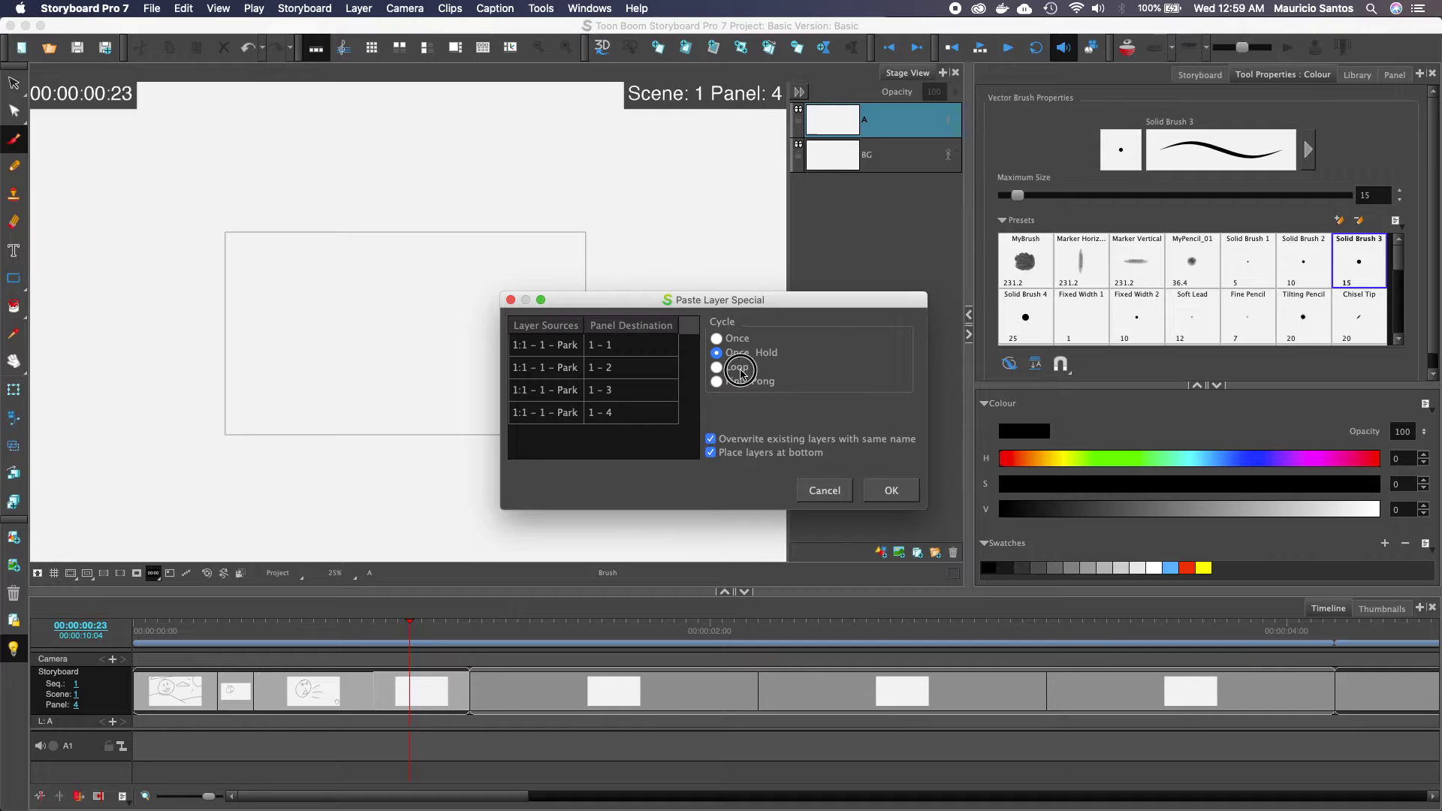
left_click(740, 389)
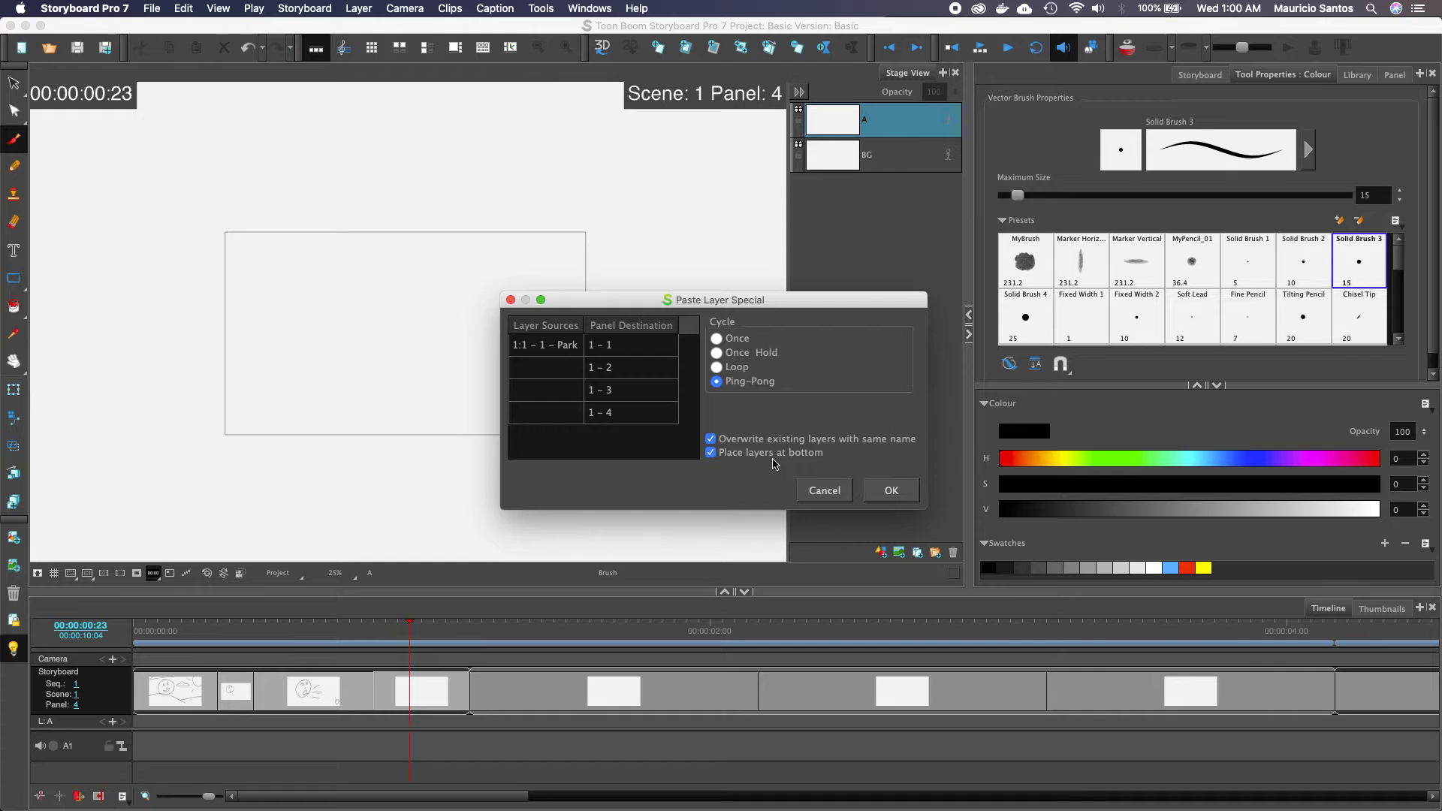
left_click(886, 491)
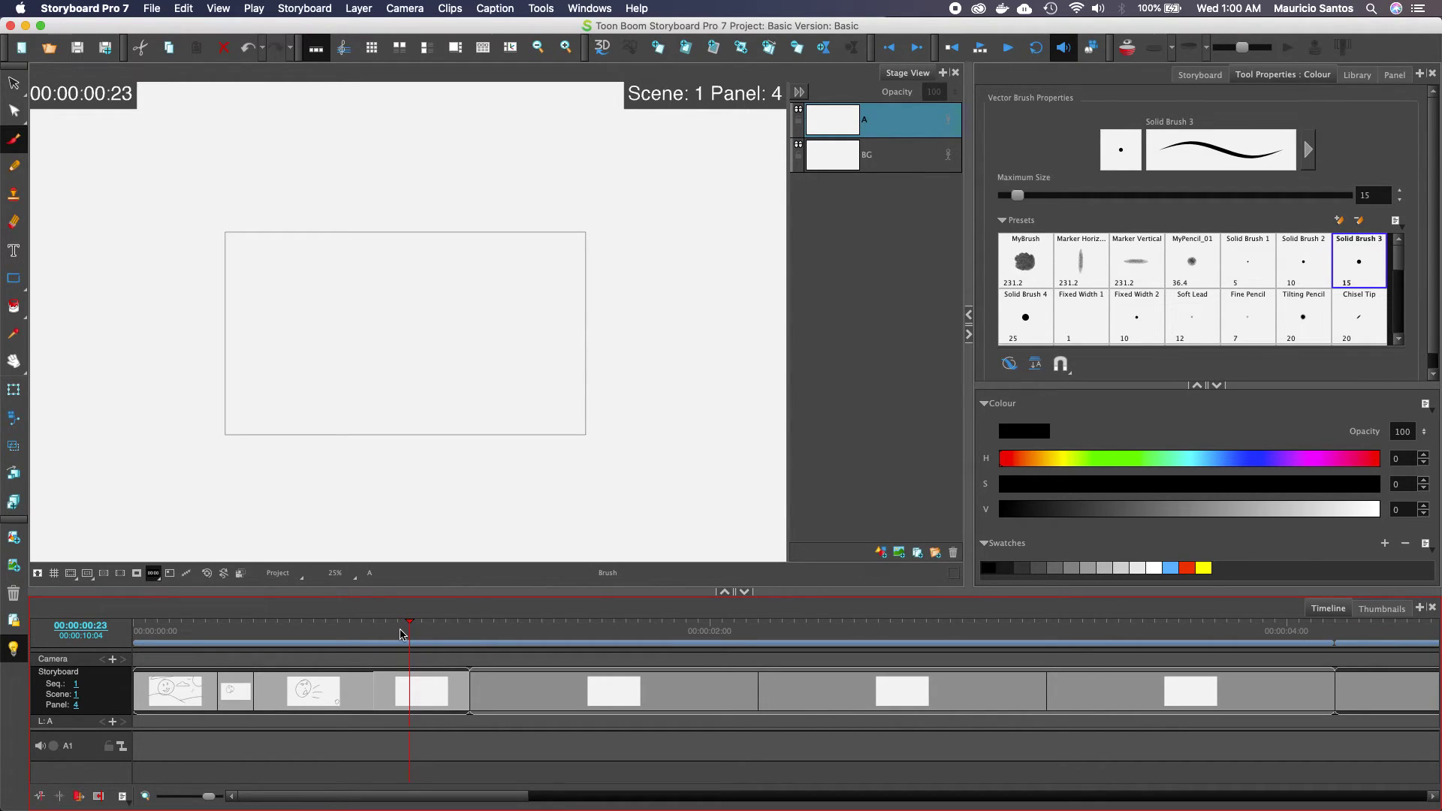
Step: Return to panel 1 and copy its Park layer
left_click_drag(409, 631, 192, 638)
left_click(193, 685)
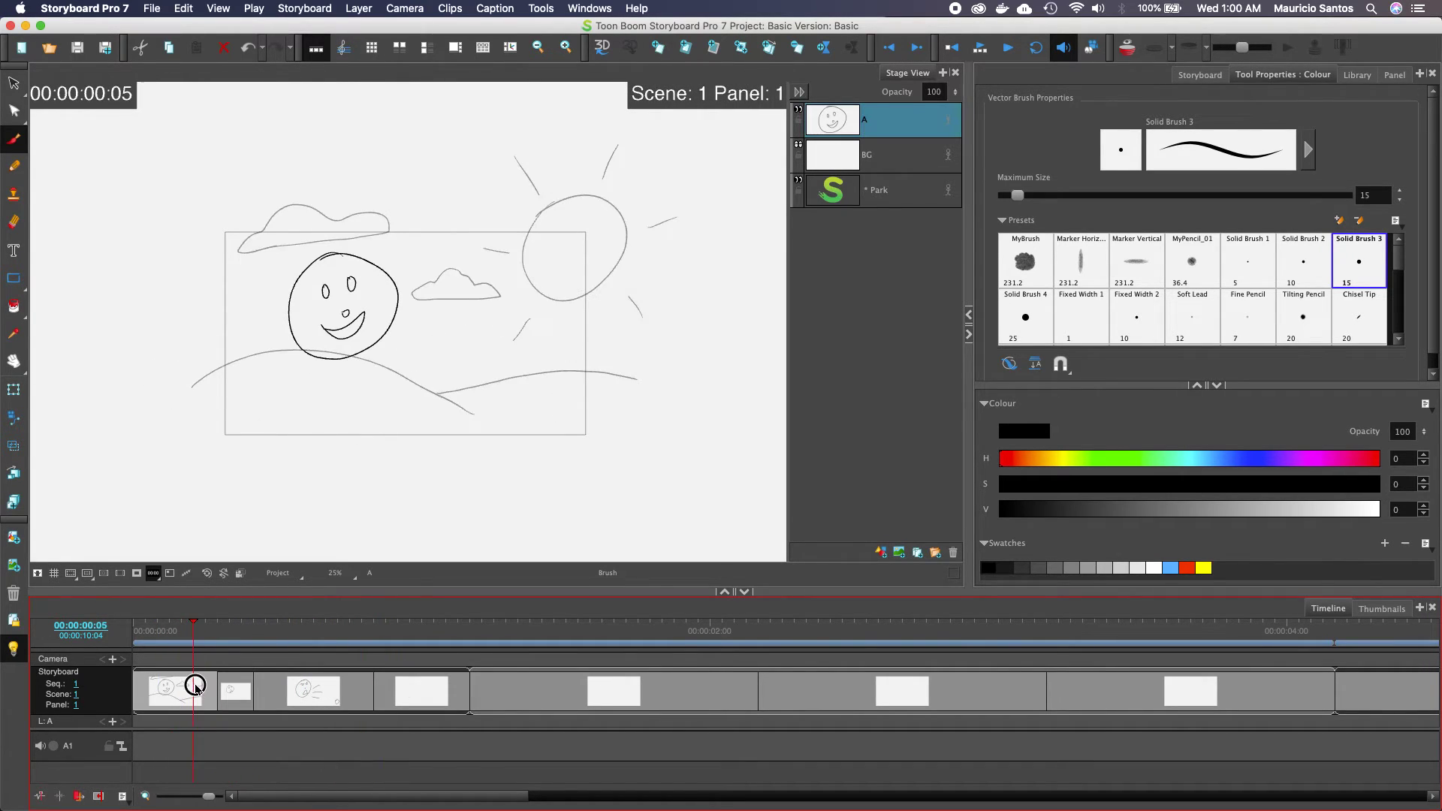
left_click(912, 193)
right_click(911, 194)
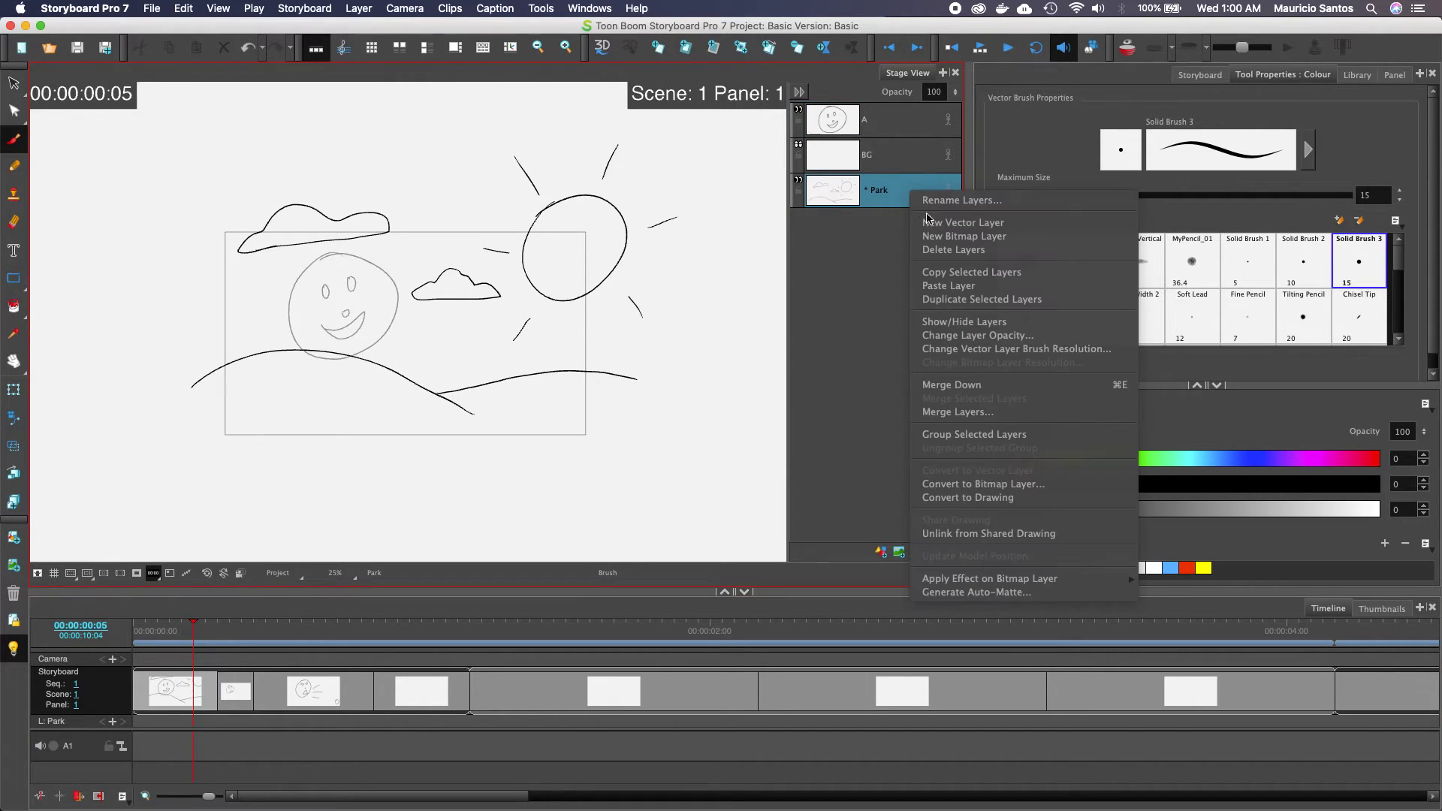
left_click(945, 273)
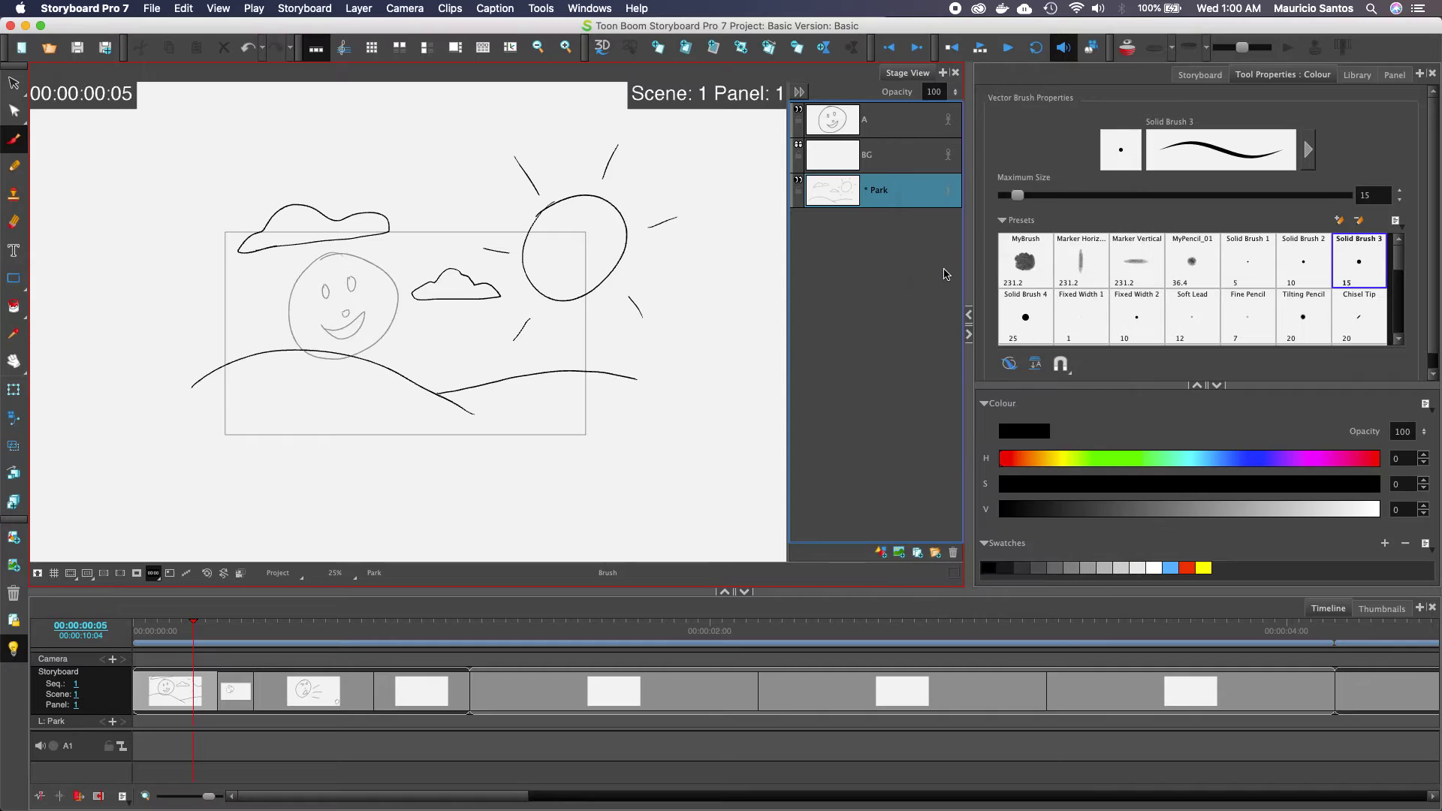
Step: From panel 4, paste Park specially into panels 1–4 with the Once Hold cycle
left_click(205, 694)
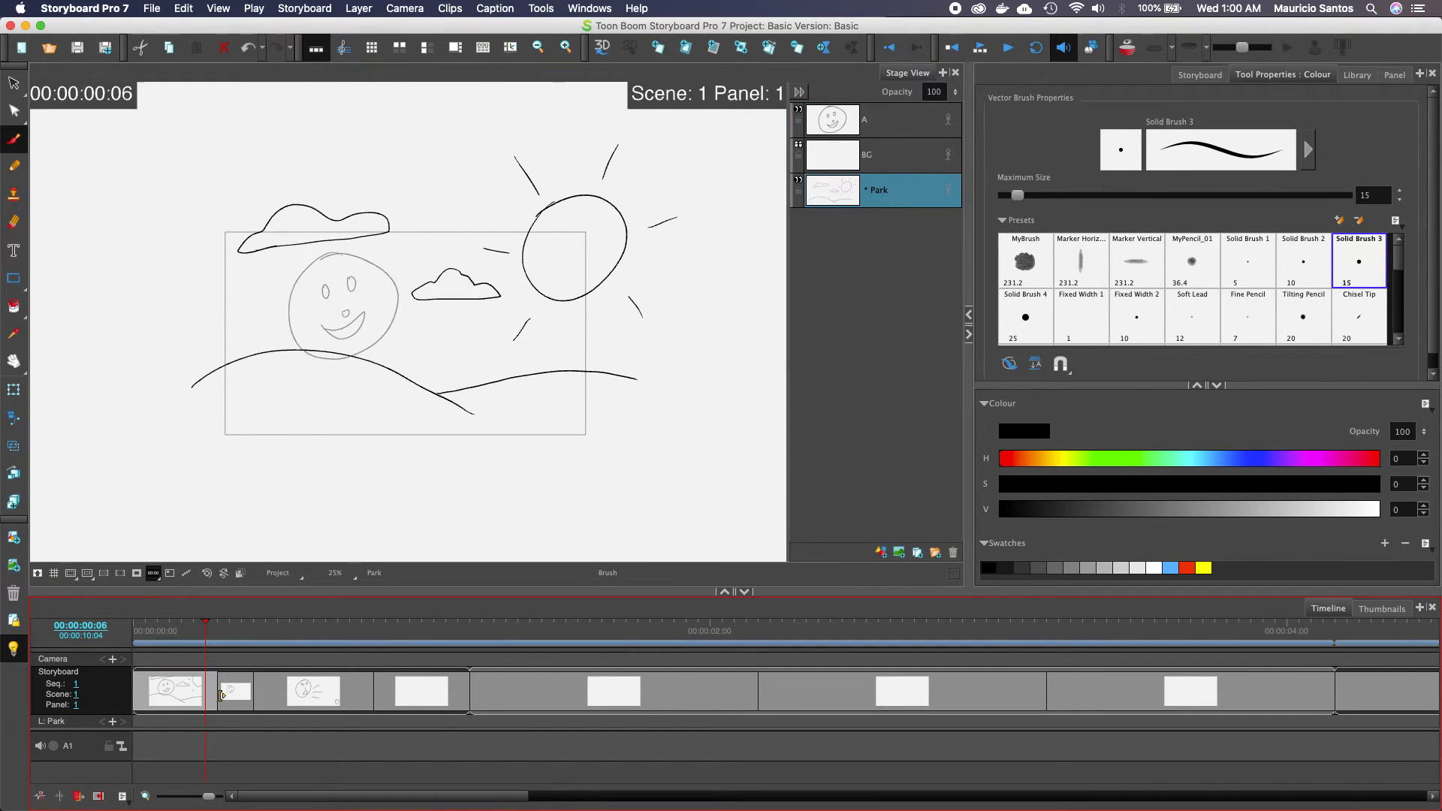
left_click(400, 689)
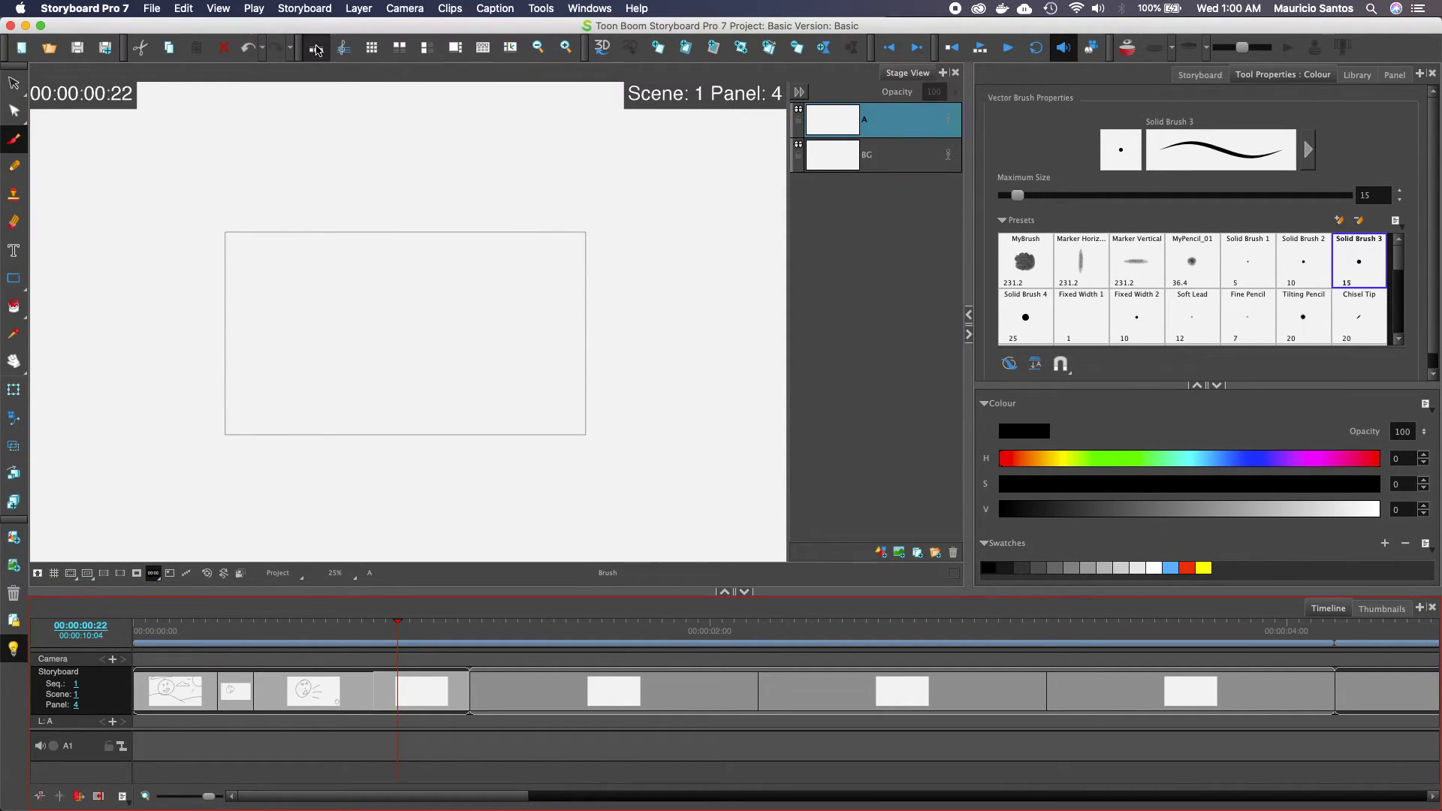
left_click(358, 8)
left_click(379, 55)
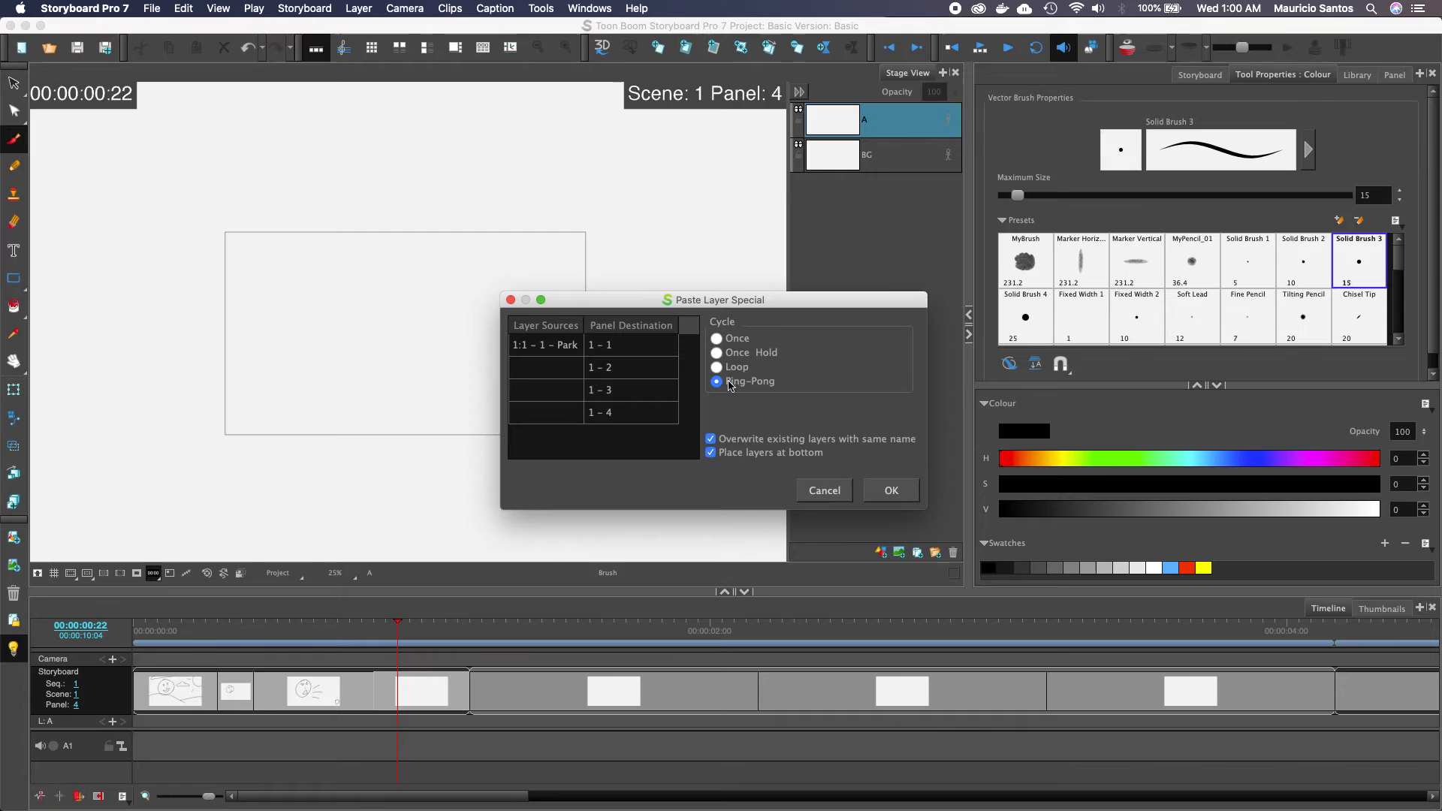
left_click(719, 353)
left_click(882, 491)
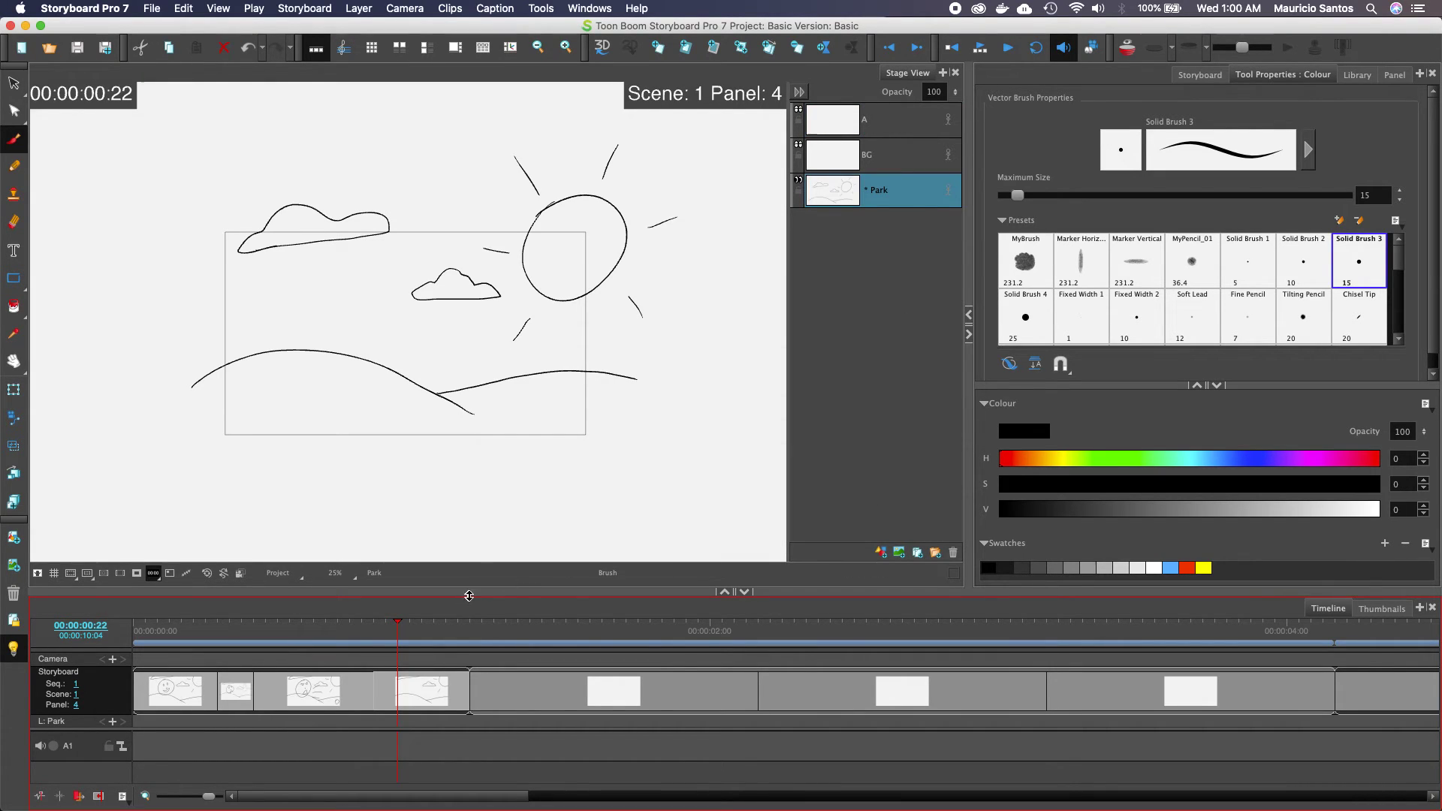
Step: Scrub to panel 4 and draw a small tree on the left hill of Park
mouse_move(397, 635)
left_mouse_down()
mouse_move(214, 632)
mouse_move(448, 621)
mouse_move(203, 648)
mouse_move(178, 693)
left_mouse_up()
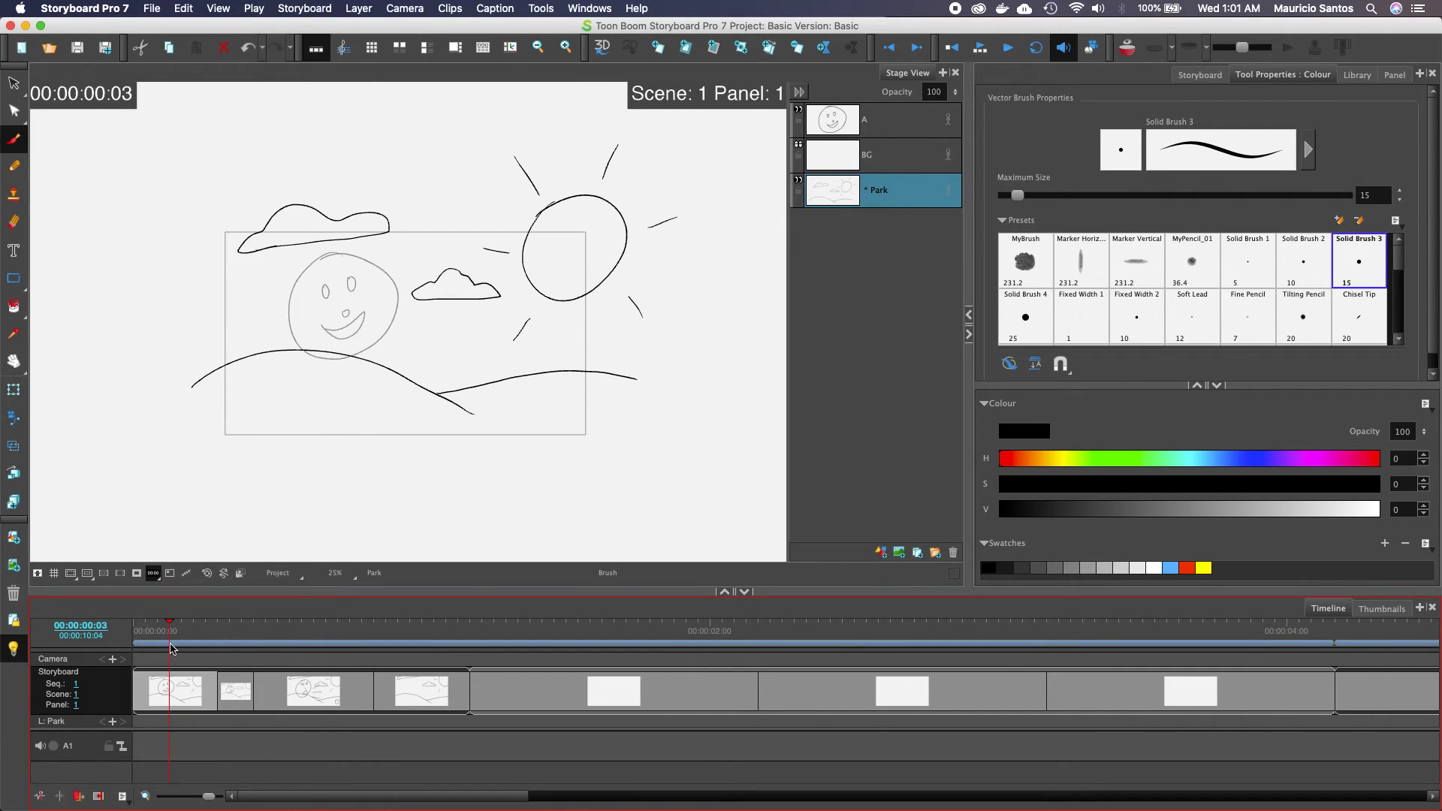
left_click_drag(168, 629, 412, 677)
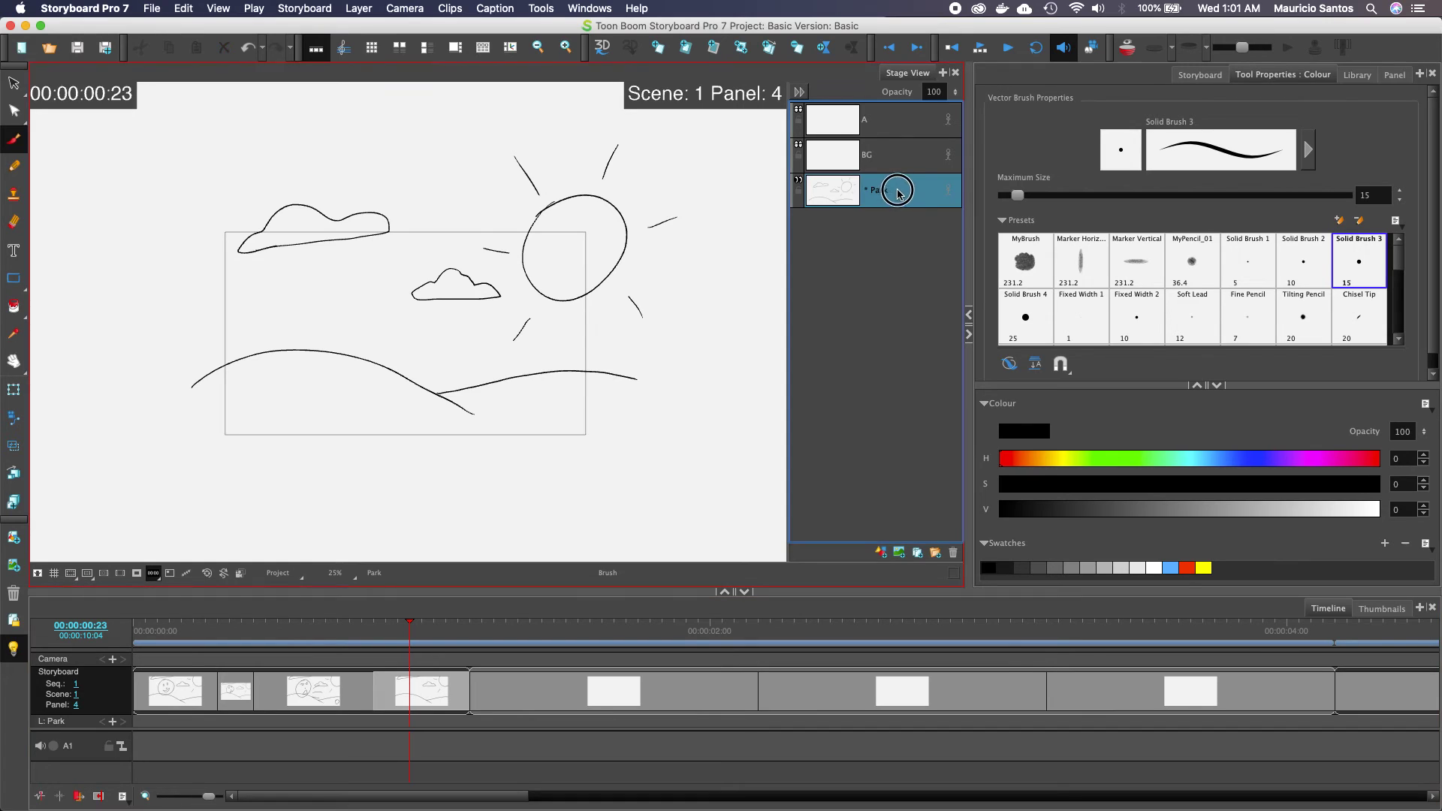
mouse_move(353, 354)
left_mouse_down()
mouse_move(360, 343)
mouse_move(362, 359)
left_mouse_up()
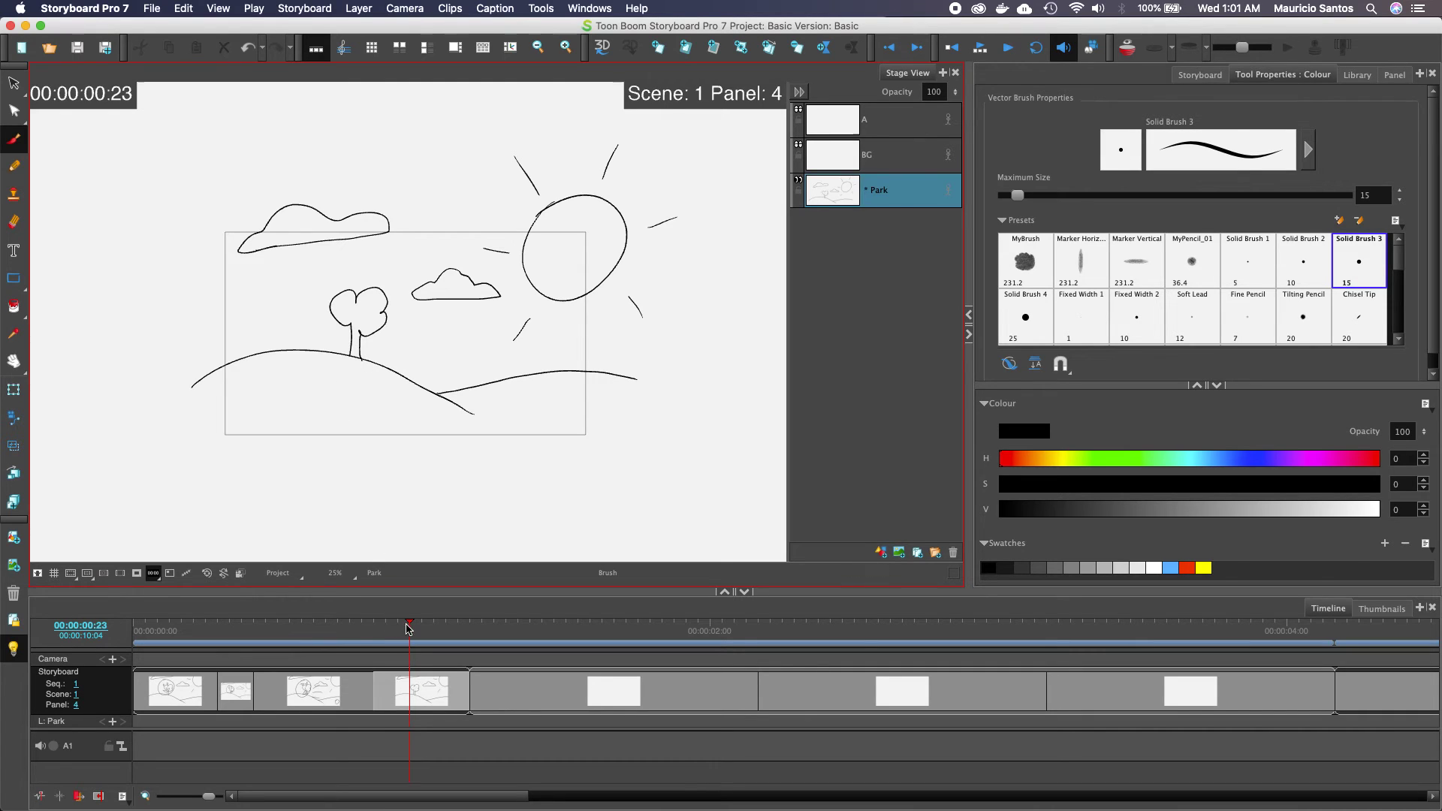
mouse_move(409, 627)
left_mouse_down()
mouse_move(182, 627)
mouse_move(421, 643)
left_mouse_up()
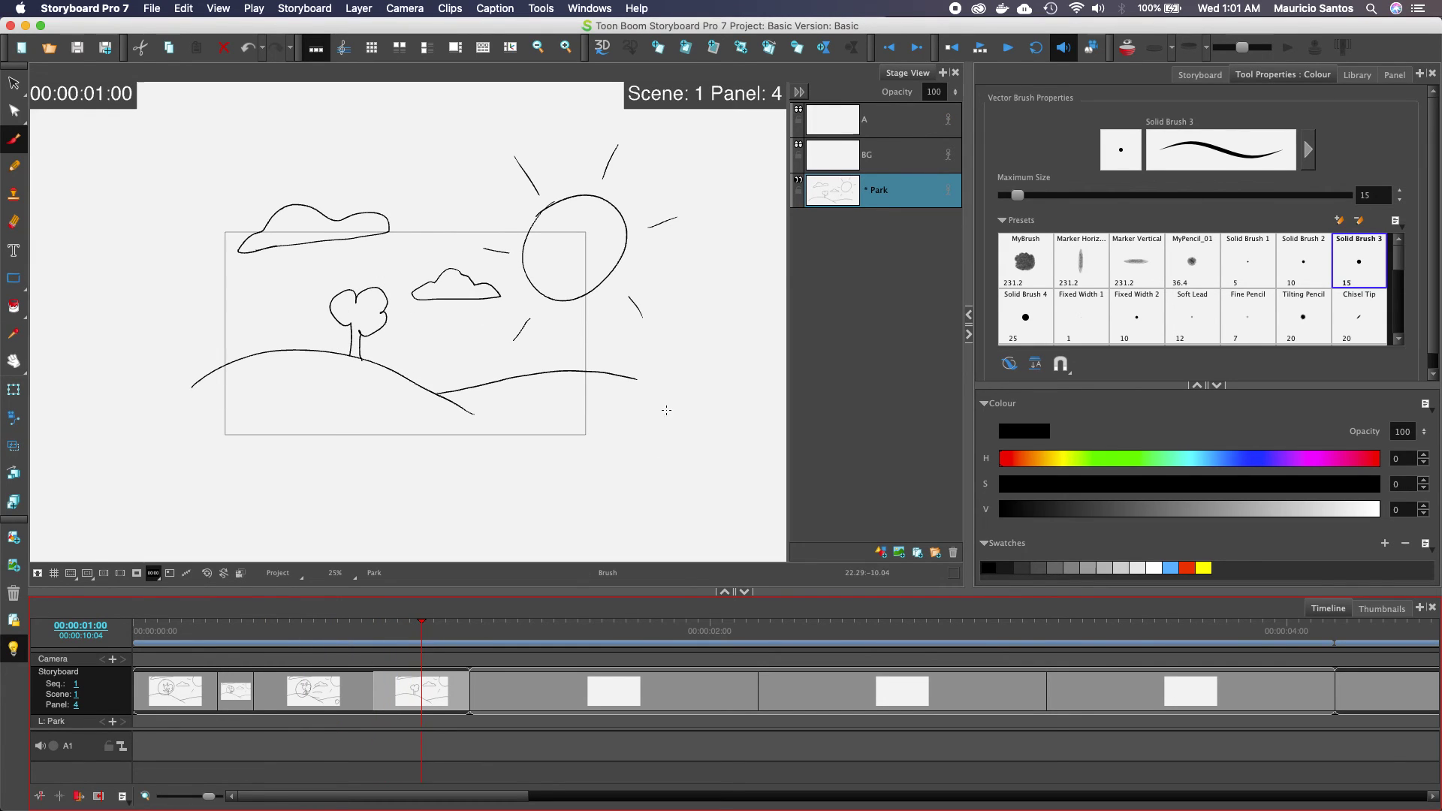
Step: Share the Park drawing across the panels and view it in panel 3
right_click(902, 196)
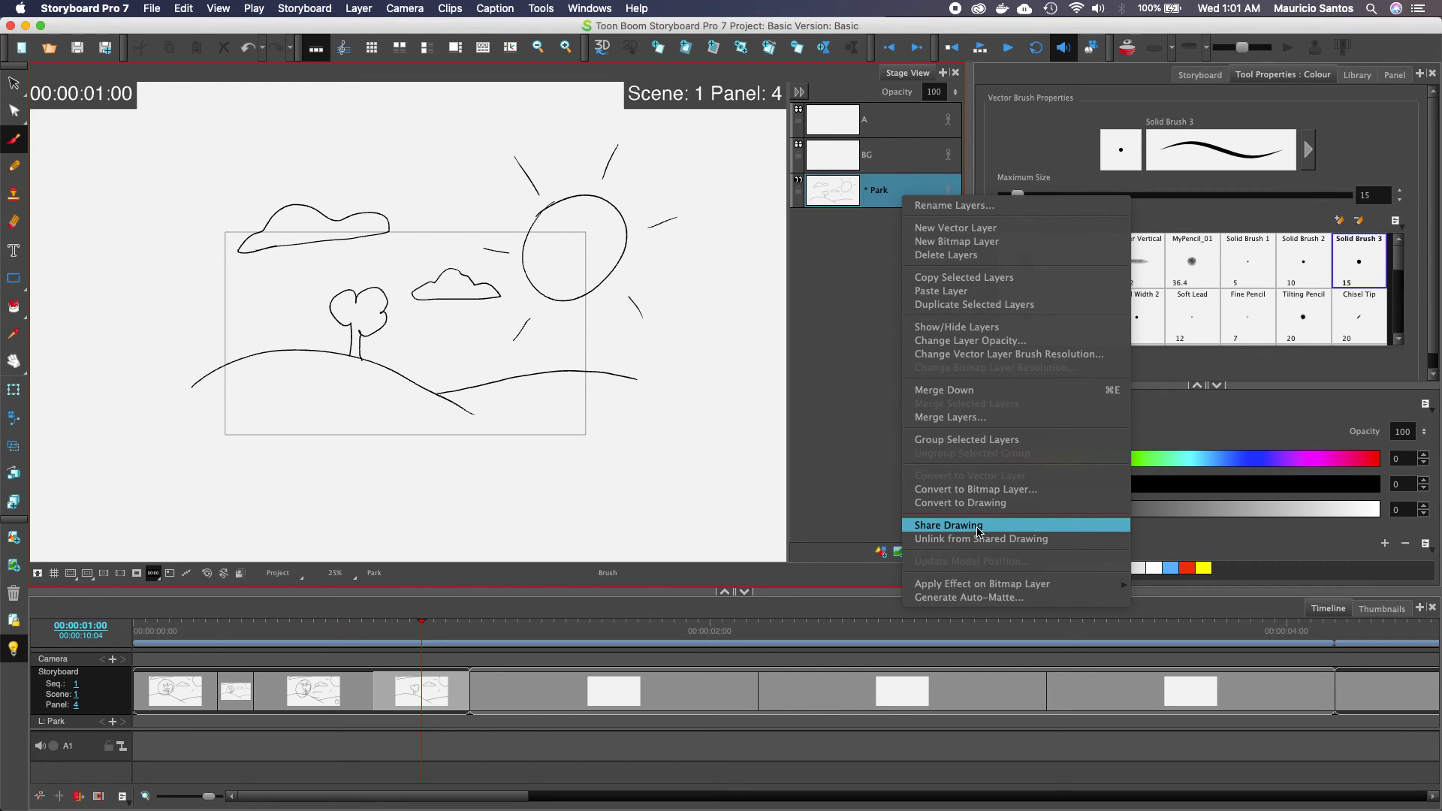
left_click(977, 530)
left_click(439, 702)
Step: Return to panel 4 and view the Unlink from Shared Drawing option without applying it
left_click(331, 700)
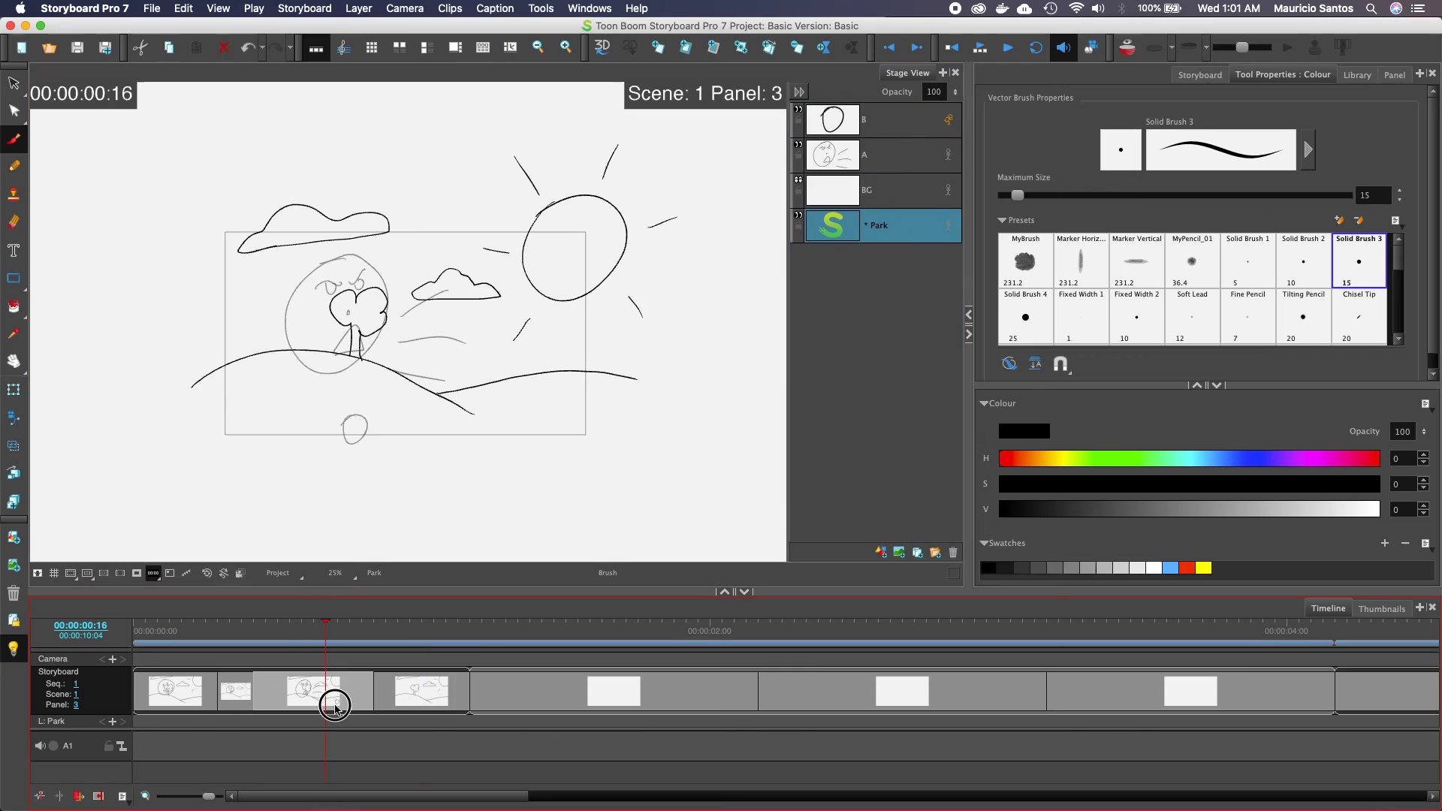
left_click(402, 703)
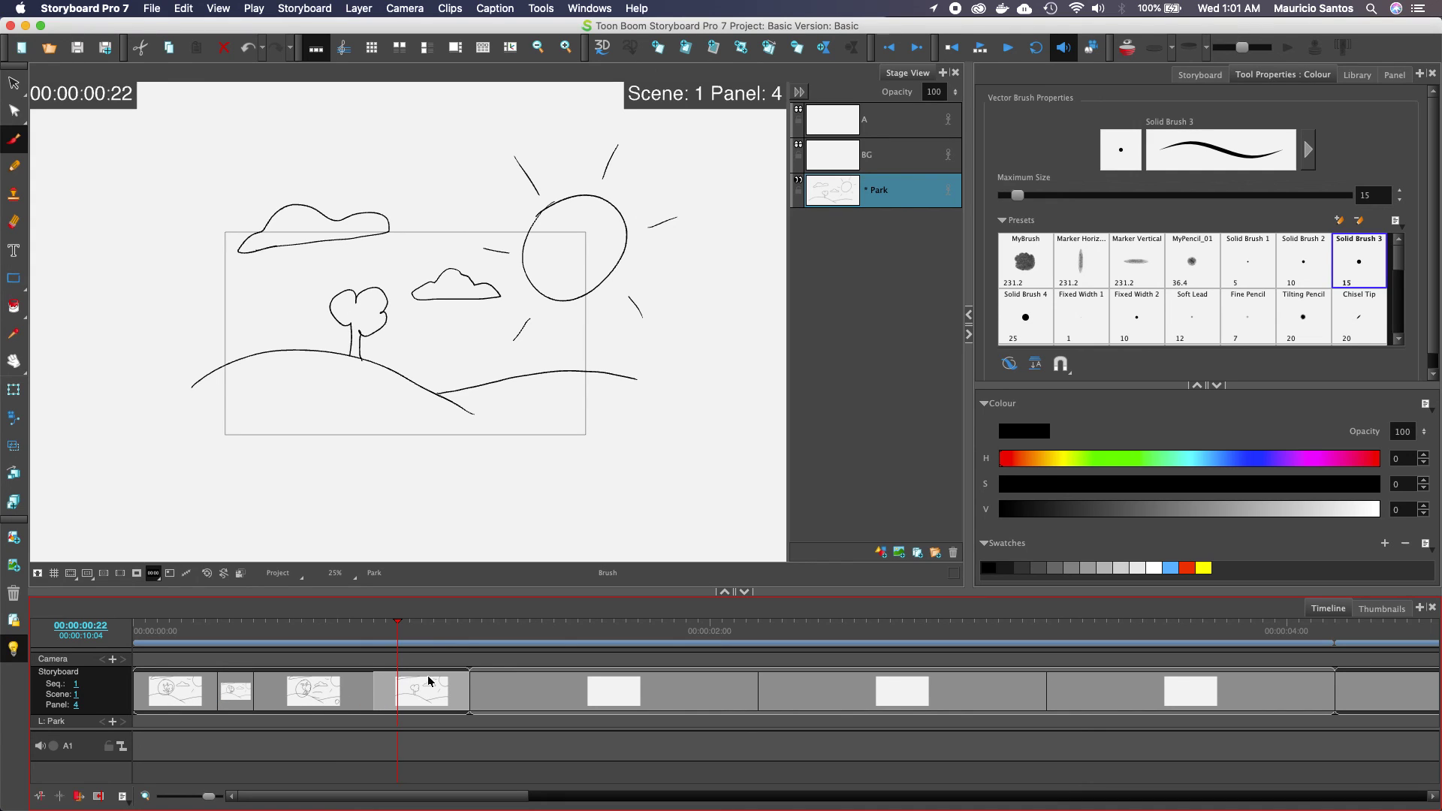
right_click(901, 199)
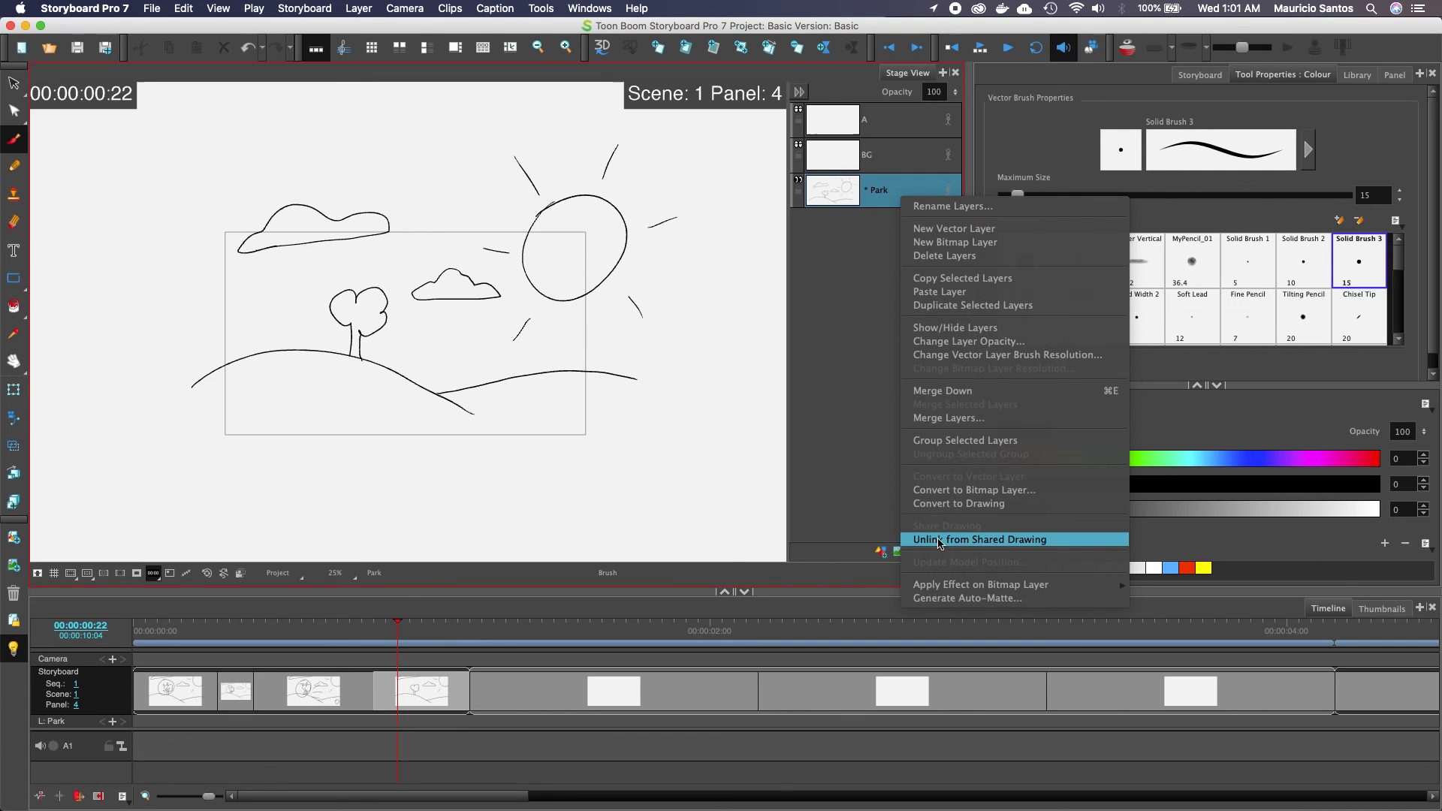
left_click(816, 355)
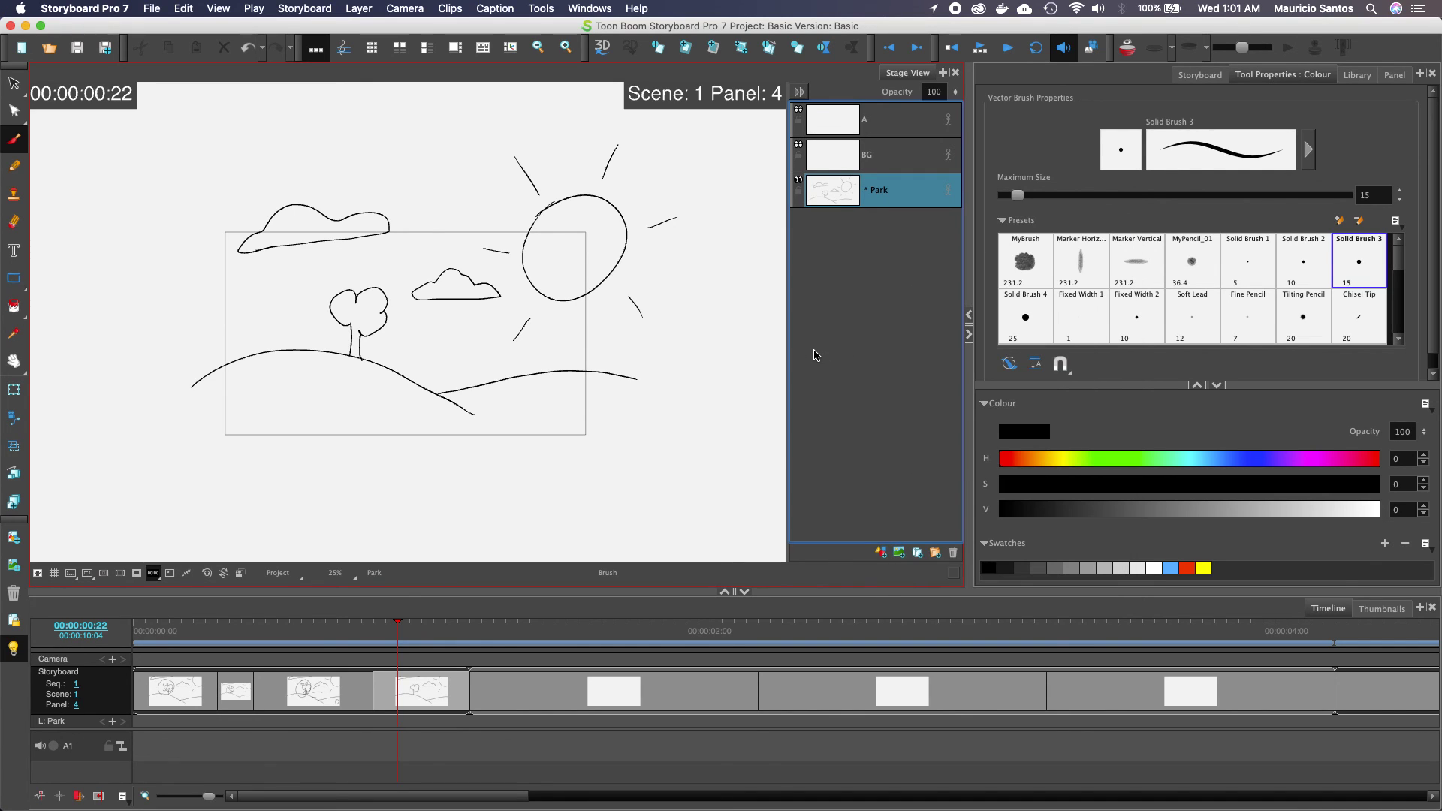